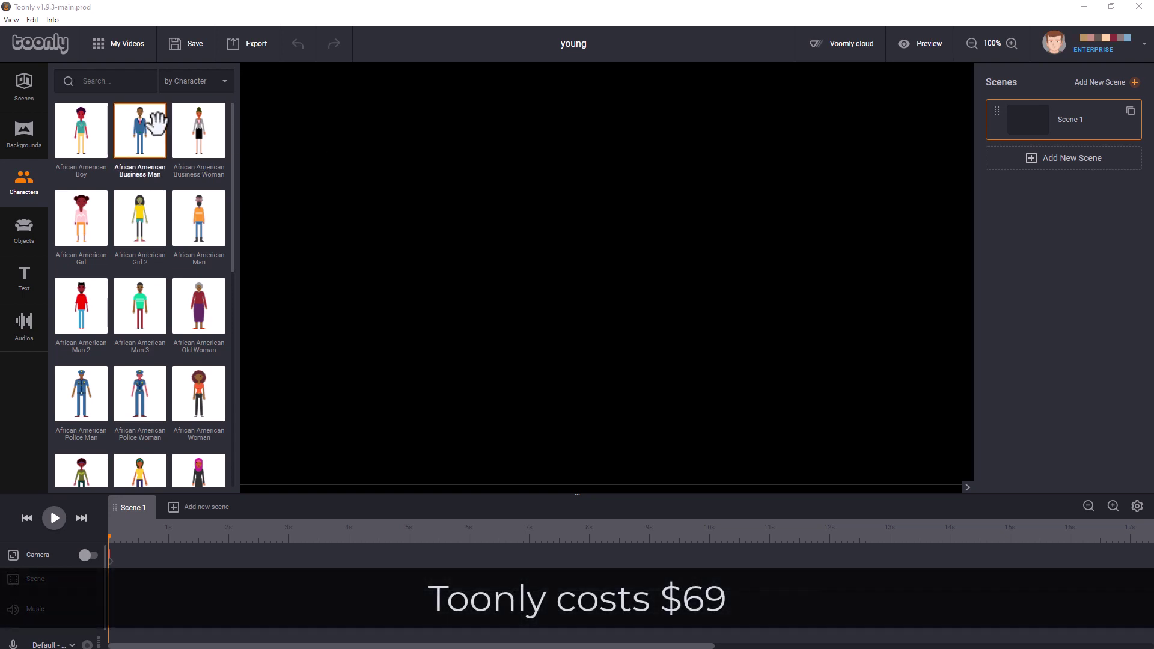
left_click(25, 99)
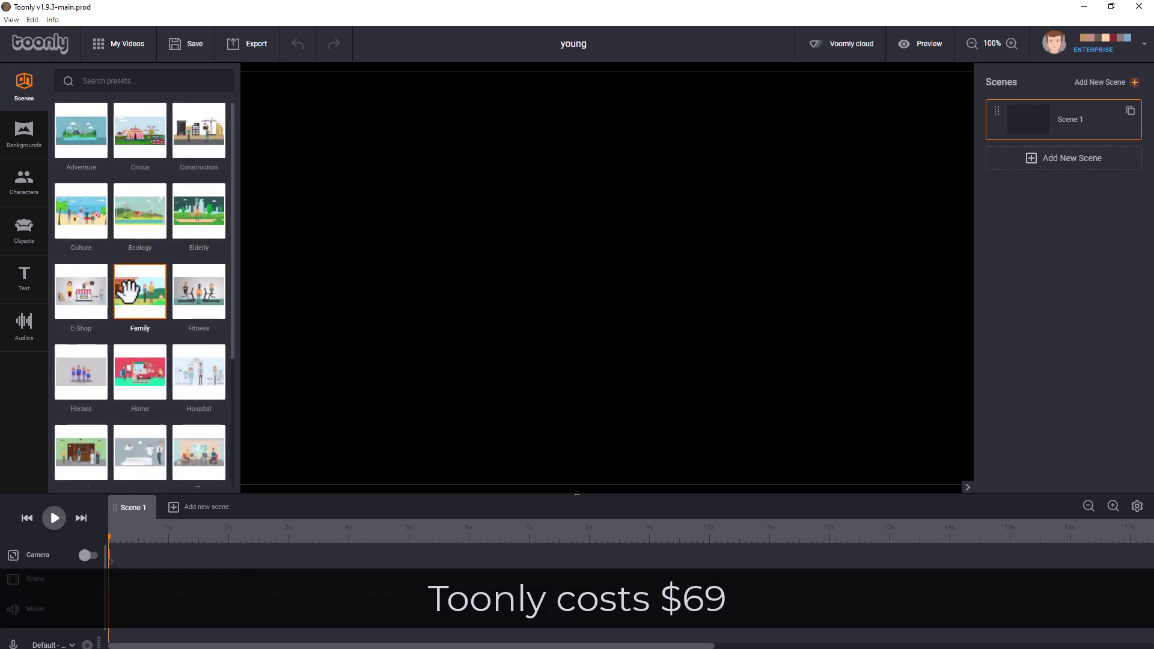
scroll(135, 308, "down", 3)
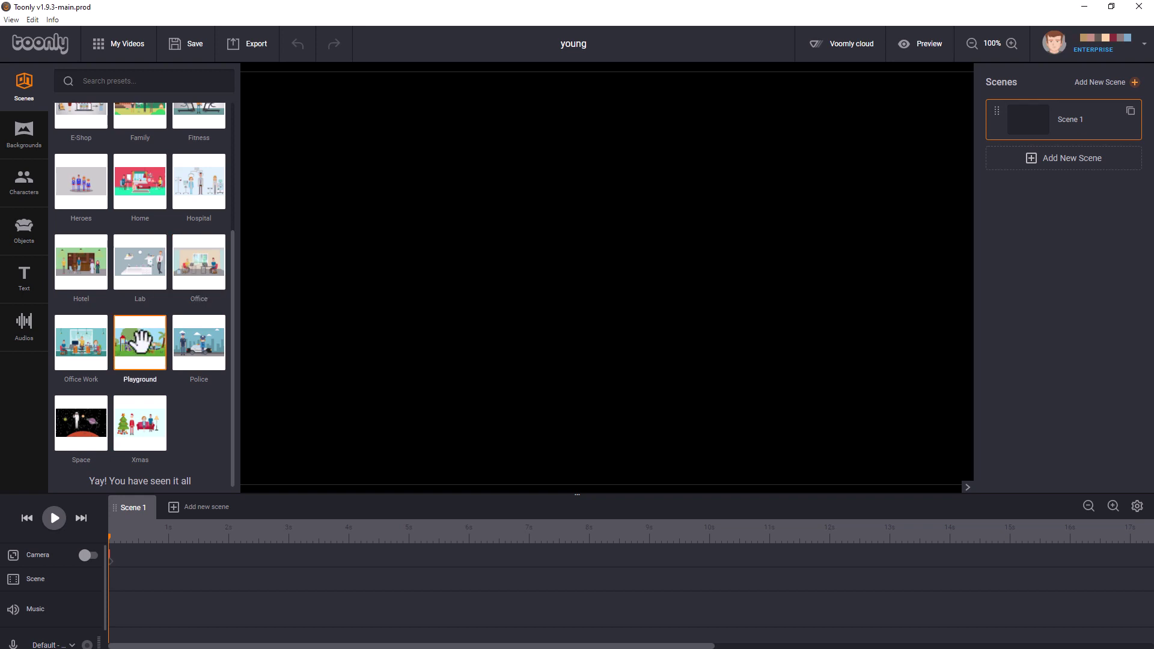
- Fill Scene 1 with the Playground preset and bring up the character library
left_click_drag(157, 342, 478, 306)
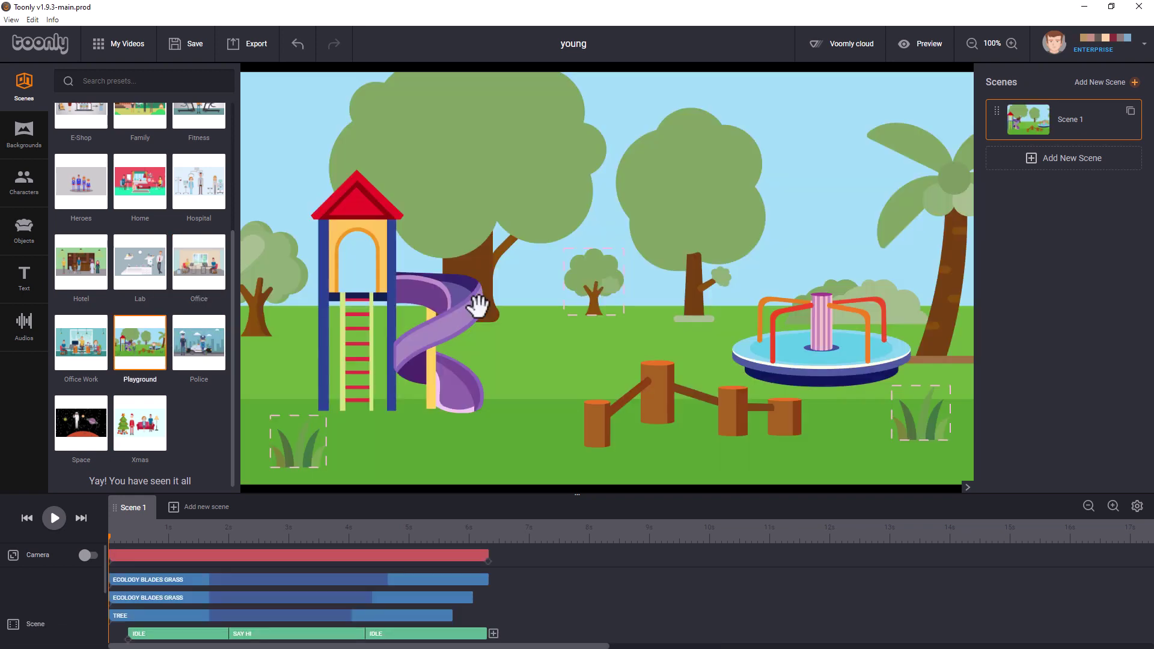
left_click(25, 180)
left_click(207, 85)
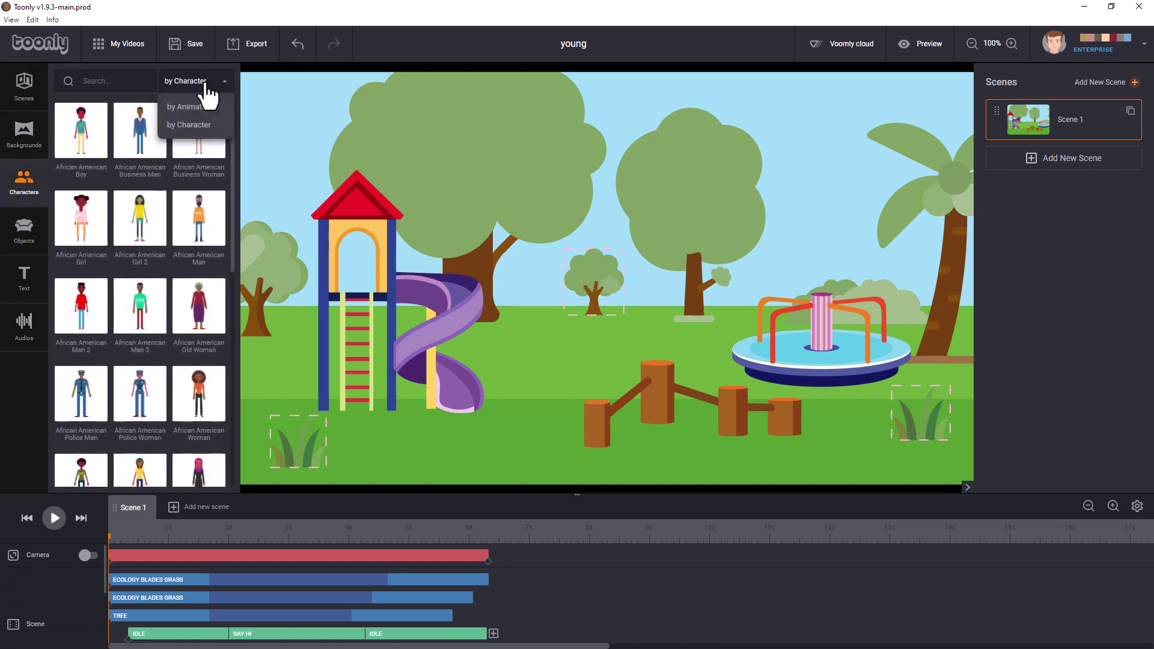
- Search the characters for 'boy' and browse the results
left_click(117, 81)
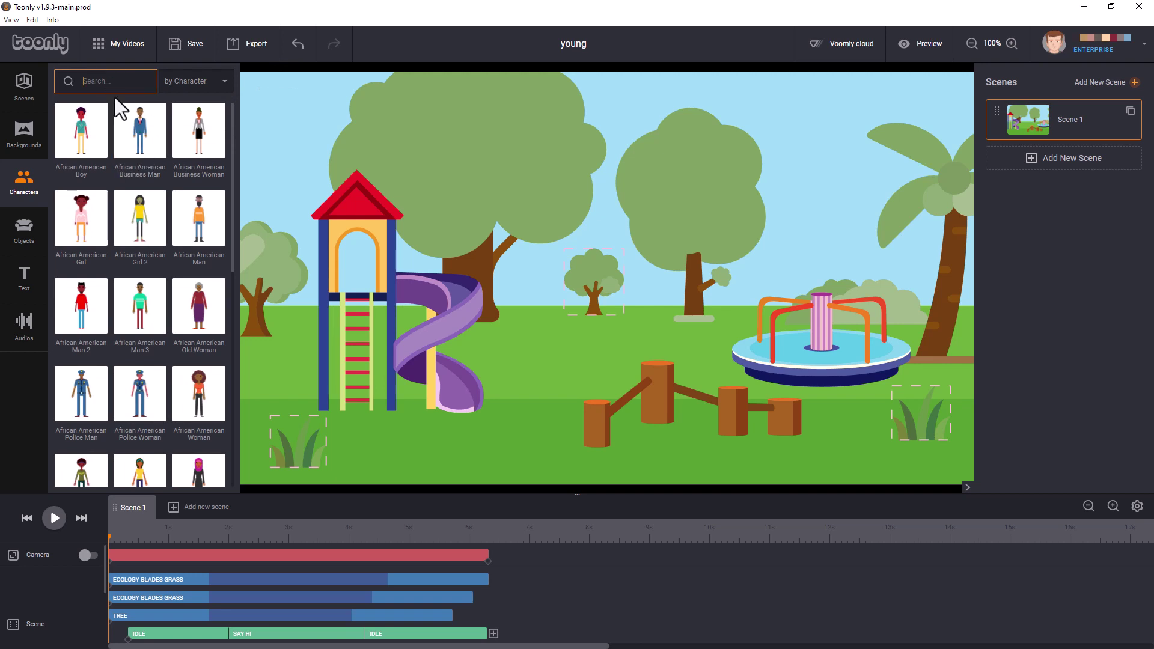
type("boy")
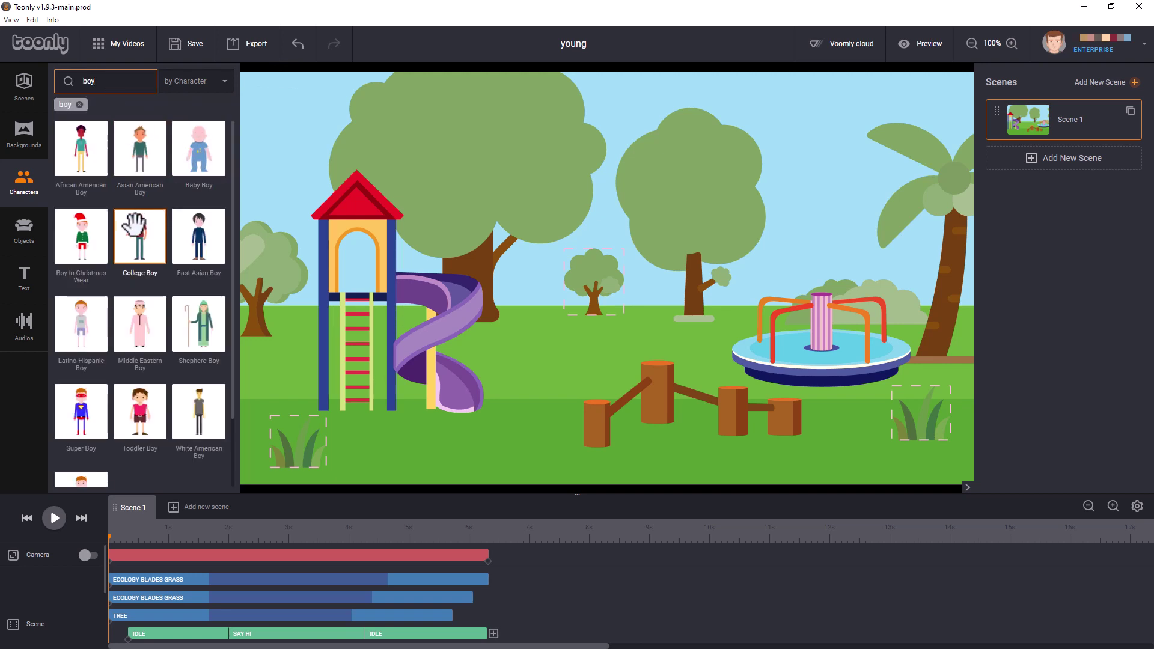
scroll(145, 238, "down", 1)
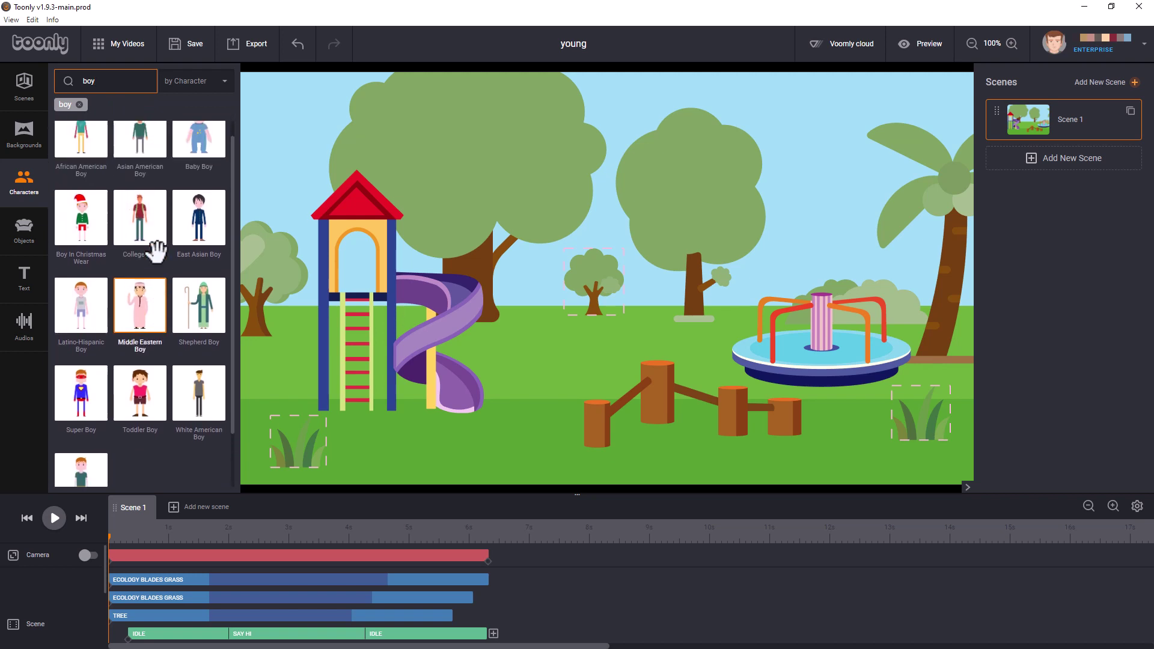
scroll(158, 249, "up", 1)
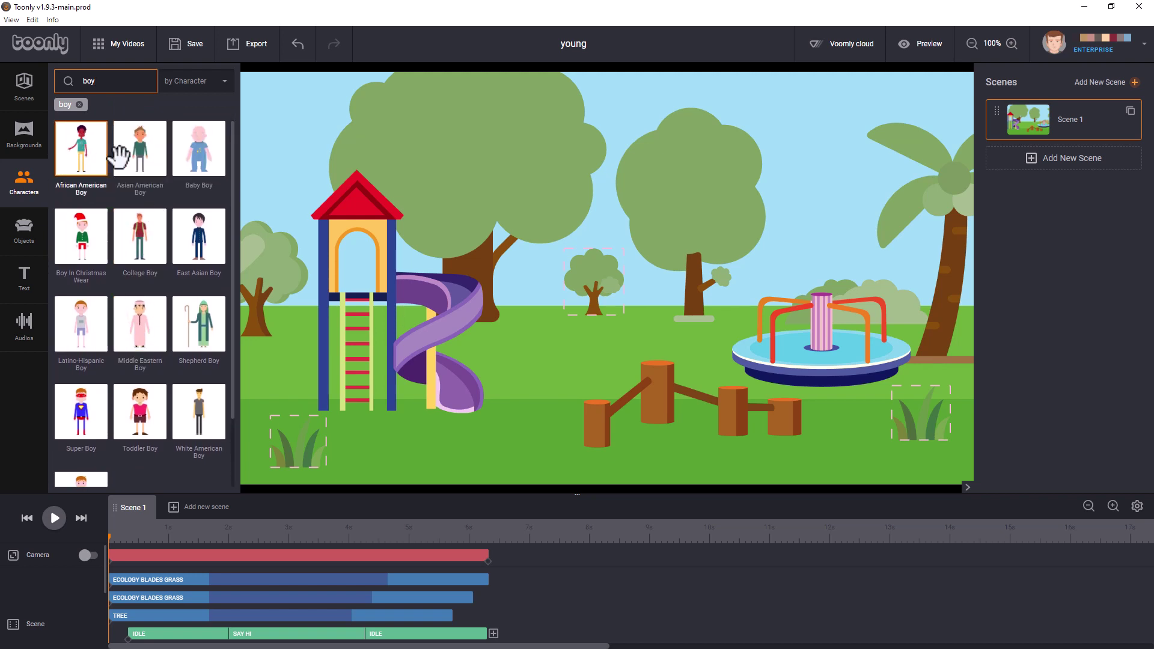
scroll(167, 293, "down", 3)
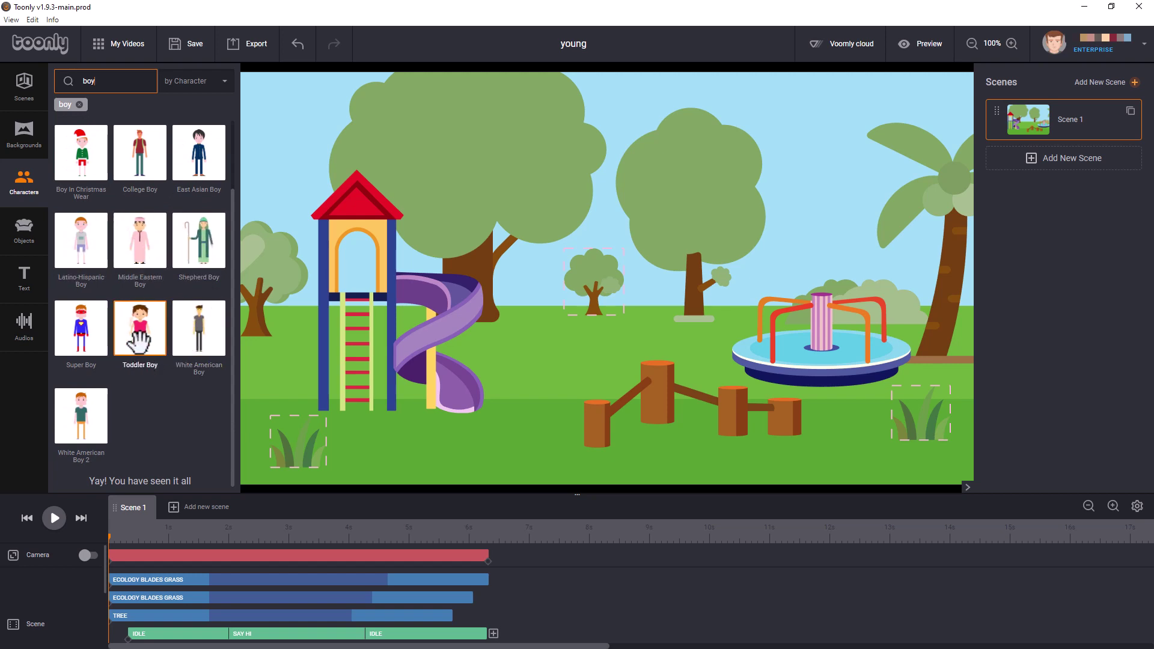
scroll(90, 410, "up", 1)
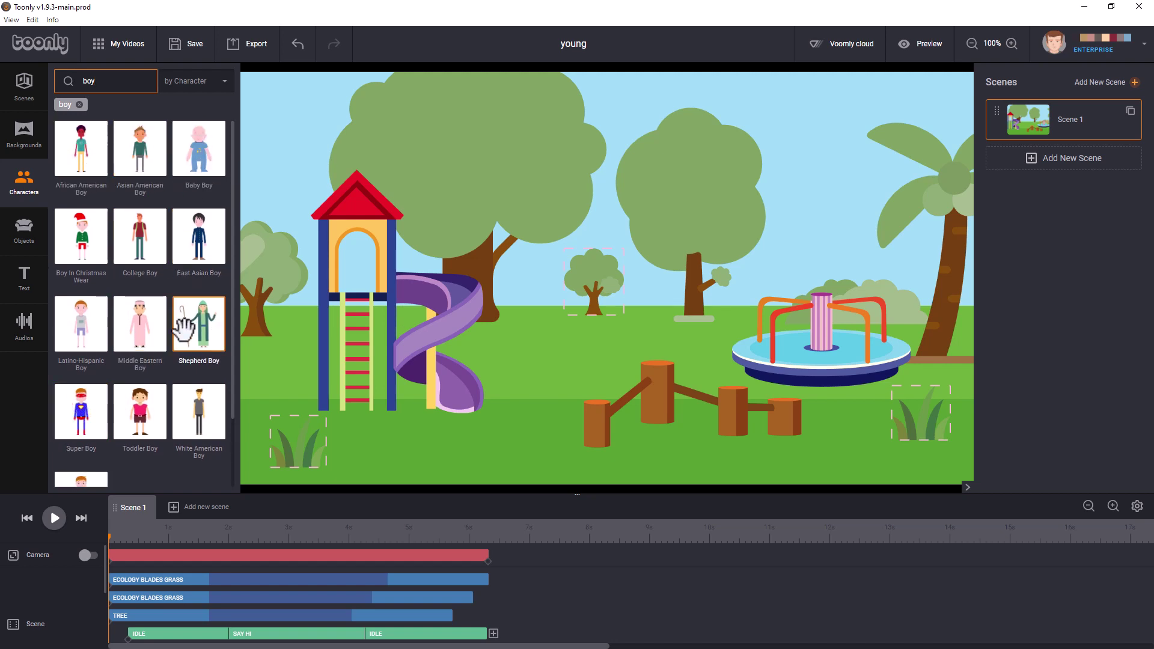
- Place College Boy on the playground, enlarge him and move him left in front of the slide
left_click_drag(145, 249, 549, 283)
left_click_drag(567, 187, 584, 128)
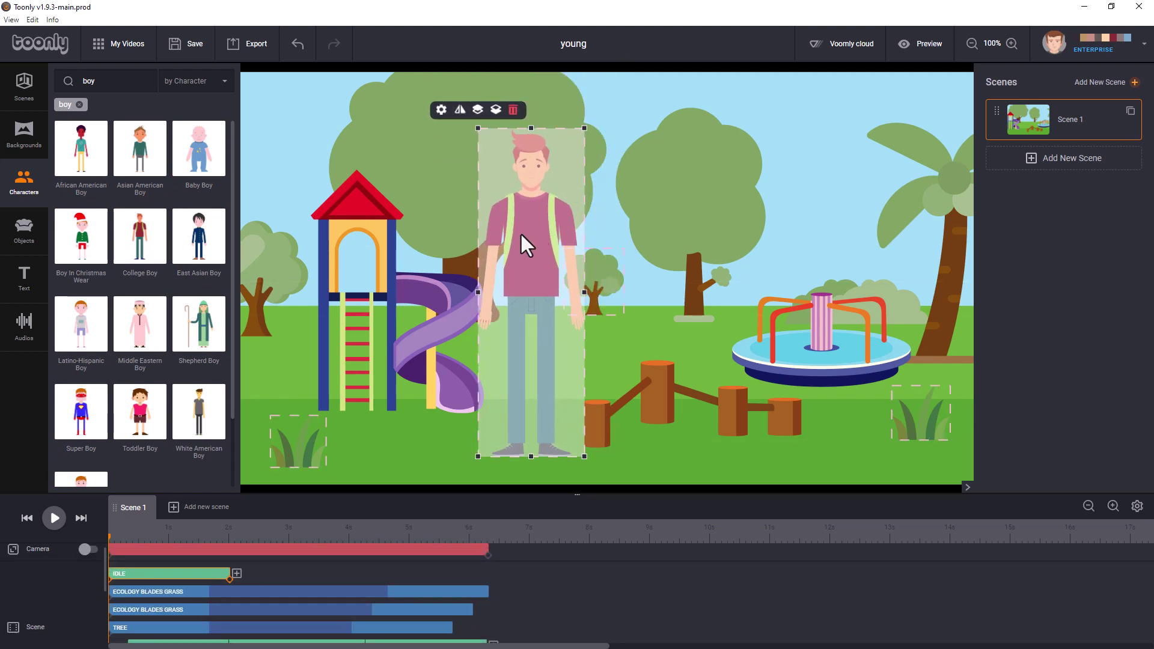
left_click_drag(521, 234, 458, 236)
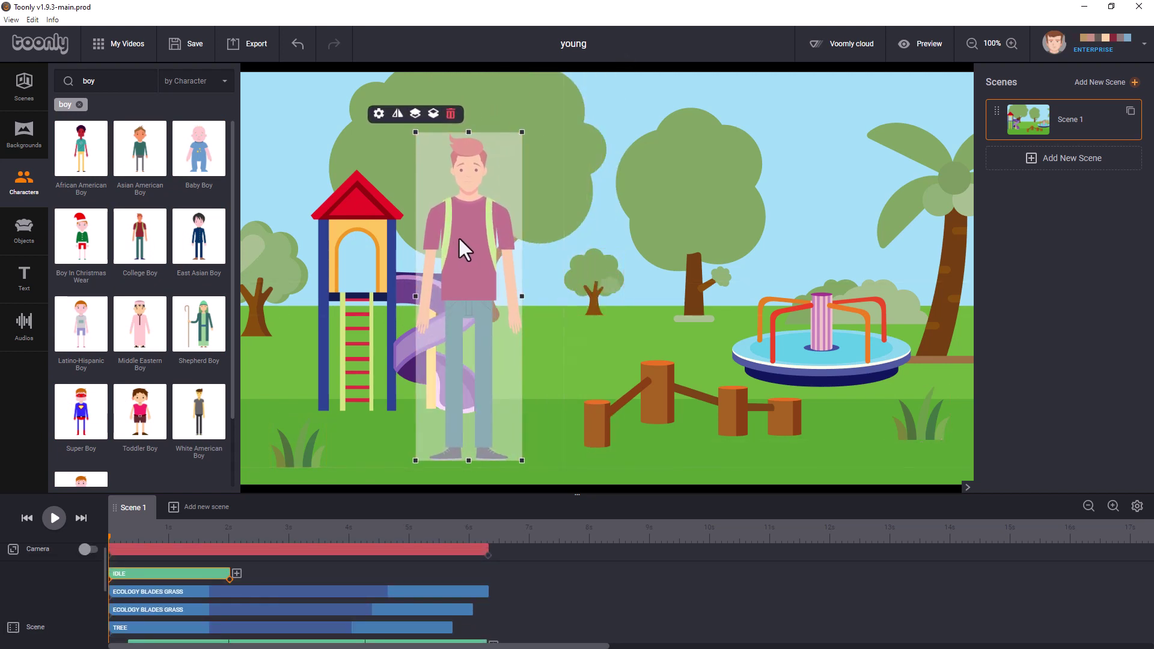
left_click(526, 502)
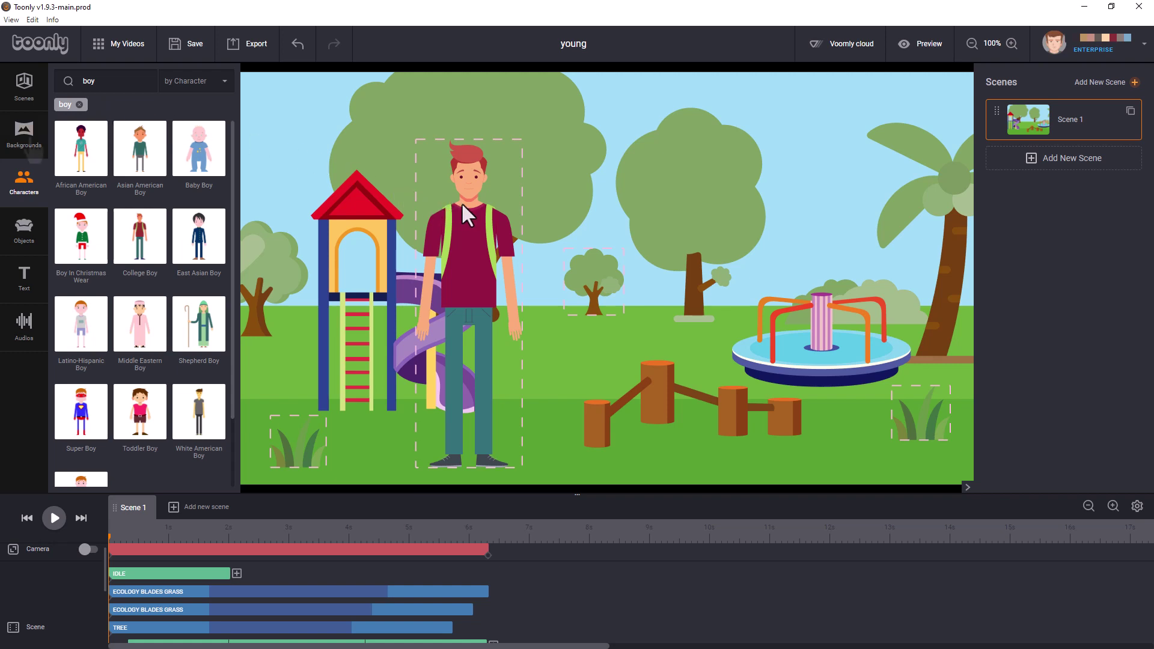
- Open the objects library, then return to the character library still filtered to 'boy'
left_click(25, 231)
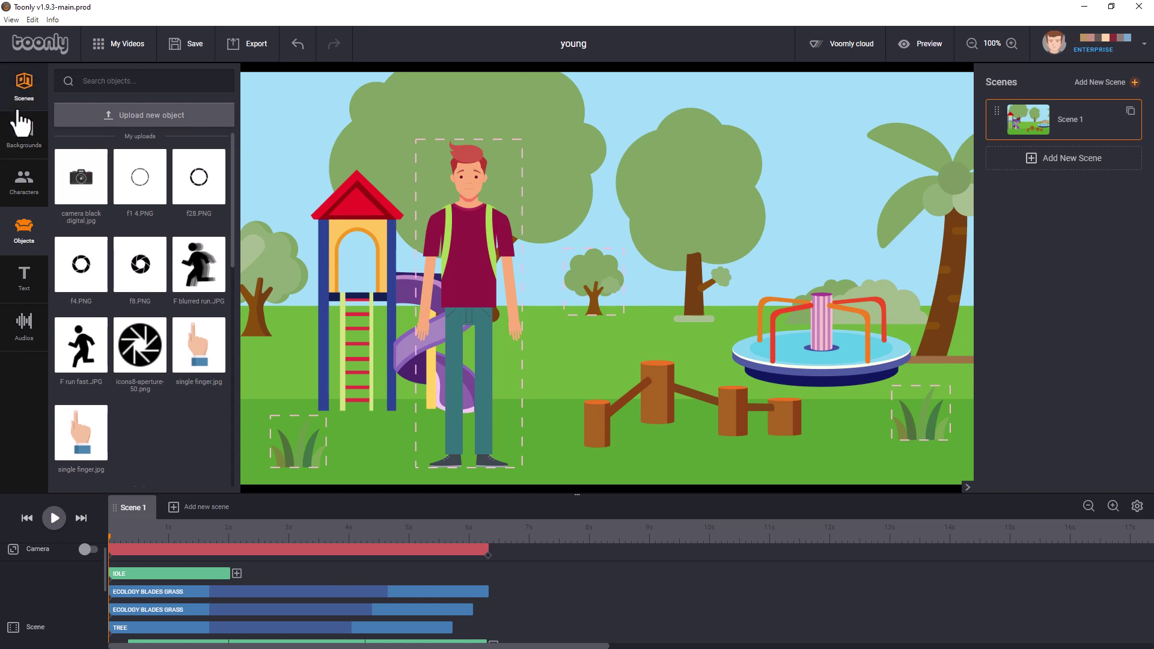
left_click(24, 181)
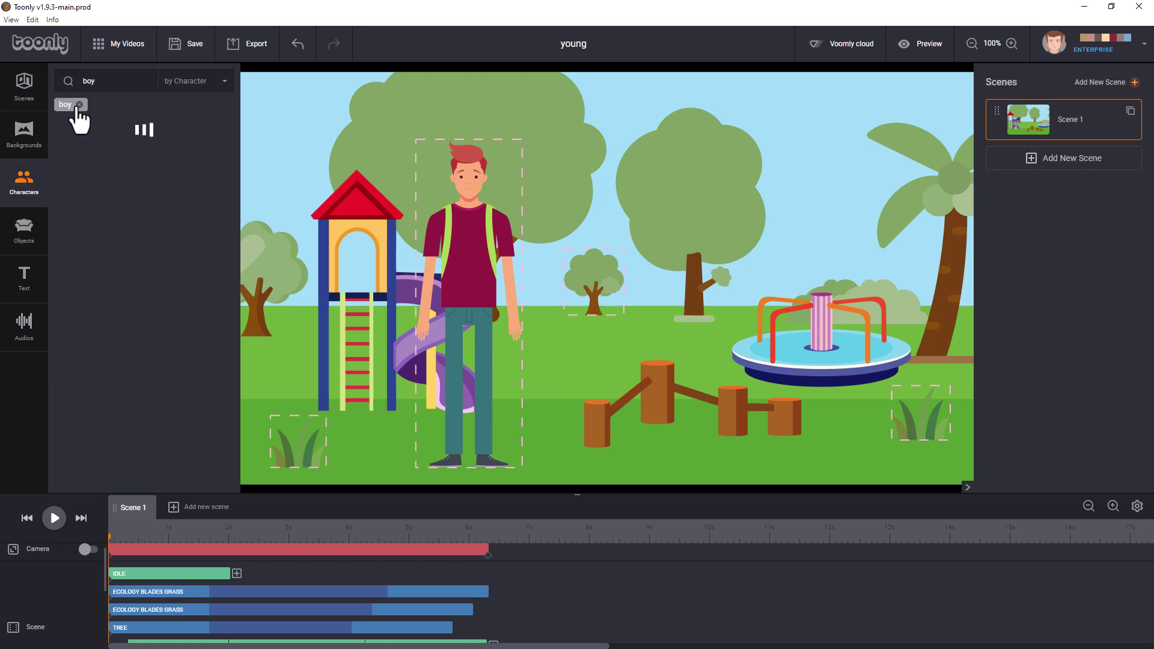
- Replace the 'boy' character search with 'girl'
left_click(79, 105)
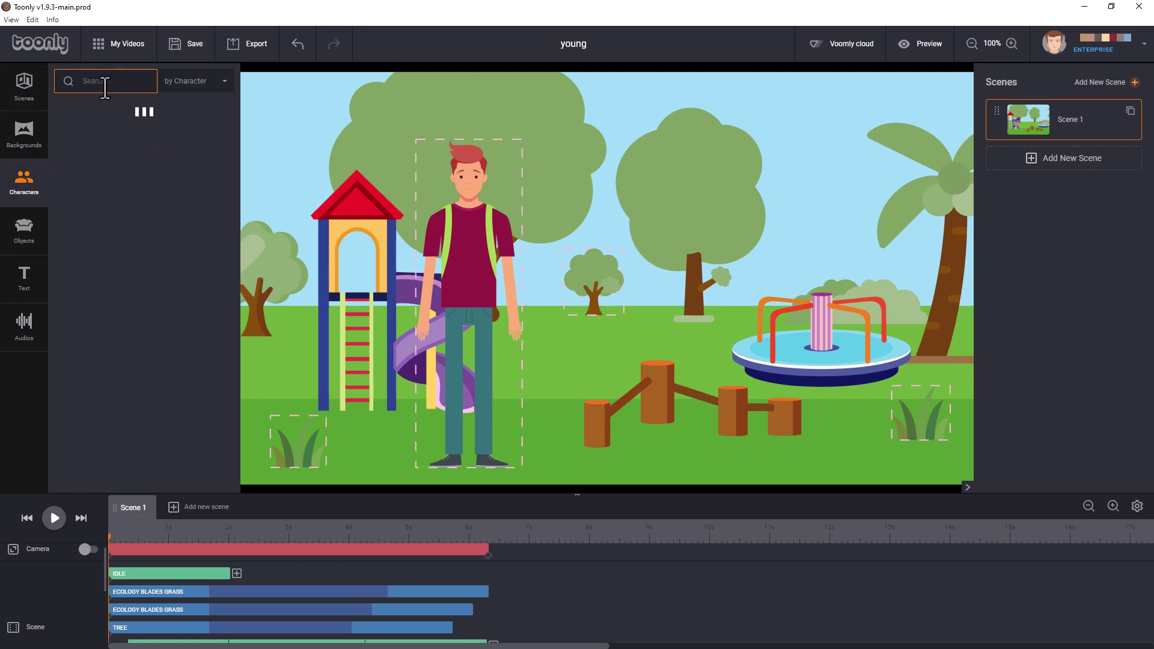
type("girl")
key("Return")
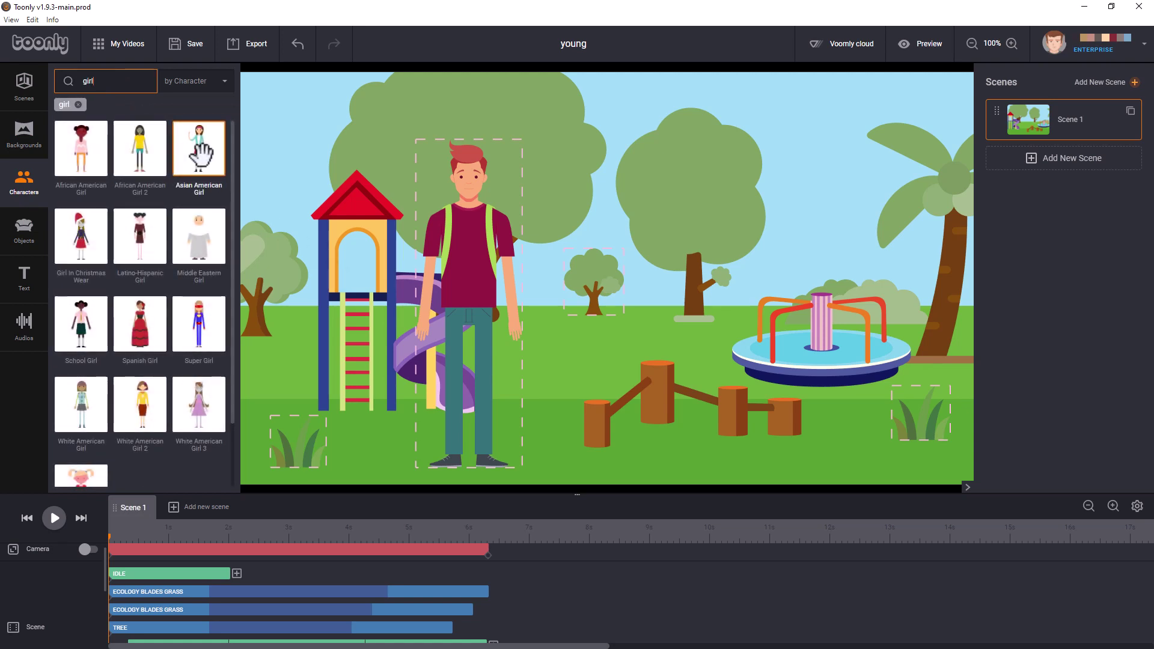
- Add an enlarged Asian American Girl beside the College Boy and play the scene
left_click_drag(199, 155, 590, 327)
left_click_drag(607, 202, 623, 180)
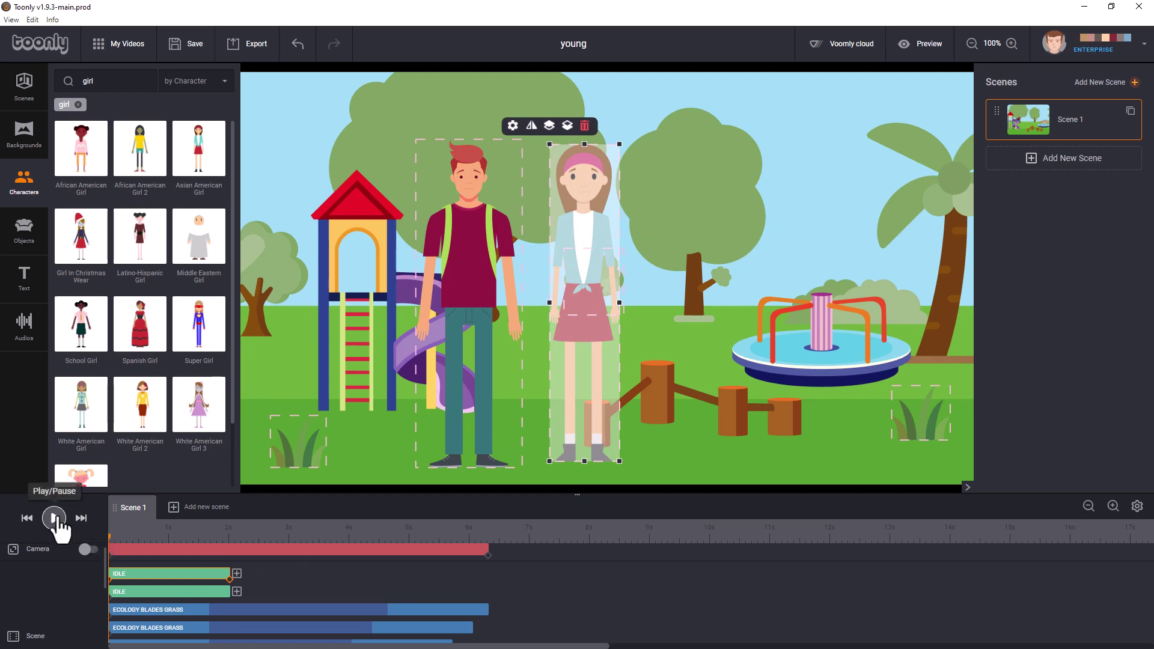
left_click(54, 518)
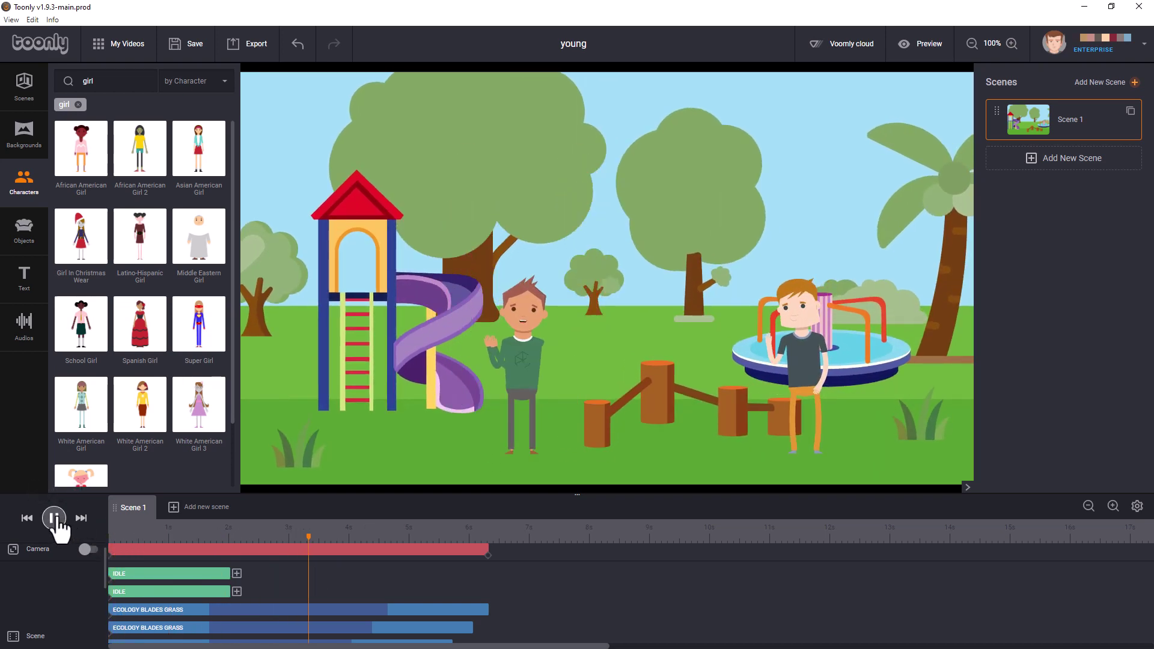
- Stop playback and make the girl clap after her first IDLE clip
left_click(54, 518)
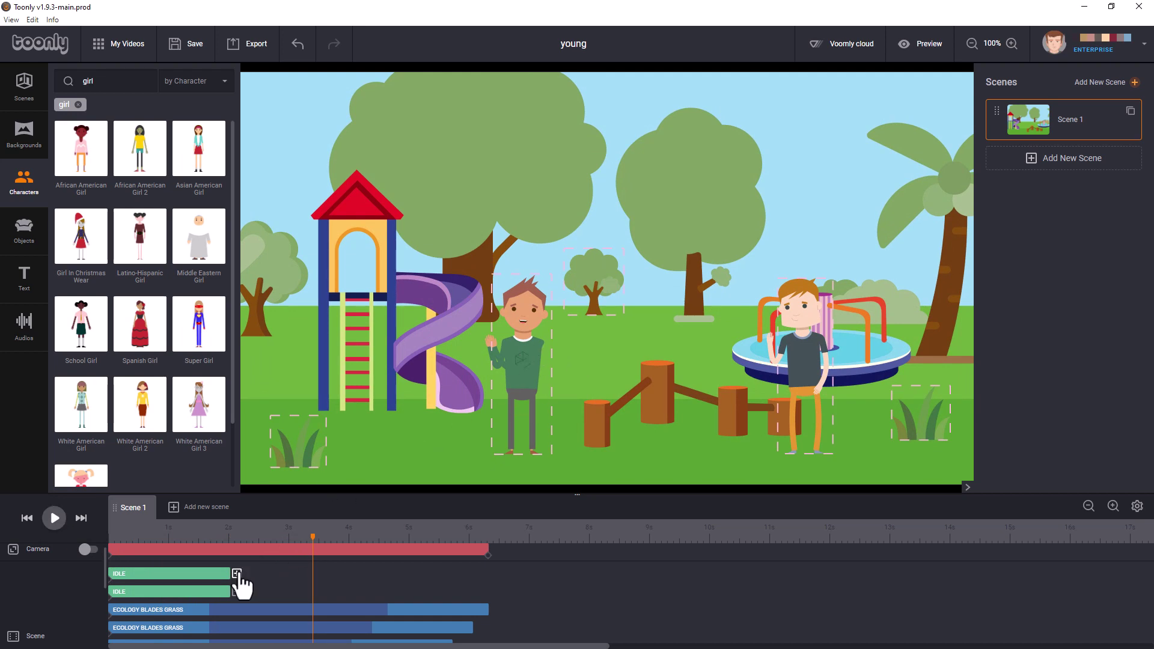
mouse_move(234, 574)
left_mouse_down()
mouse_move(275, 577)
mouse_move(242, 578)
left_mouse_up()
left_click(239, 575)
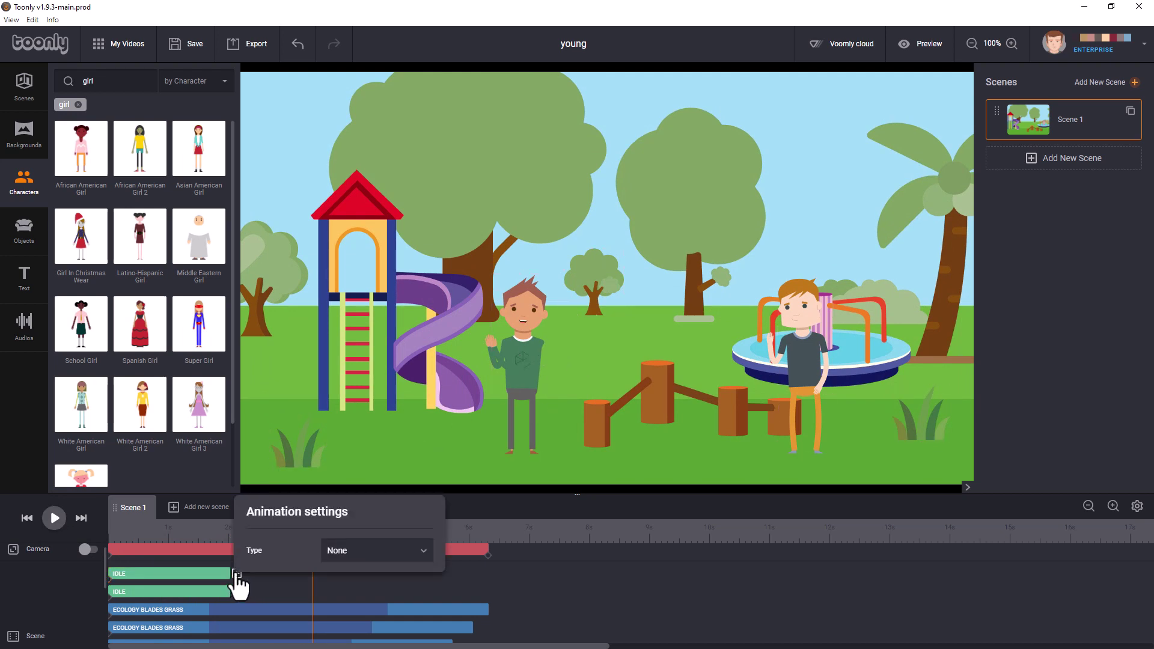
left_click(354, 552)
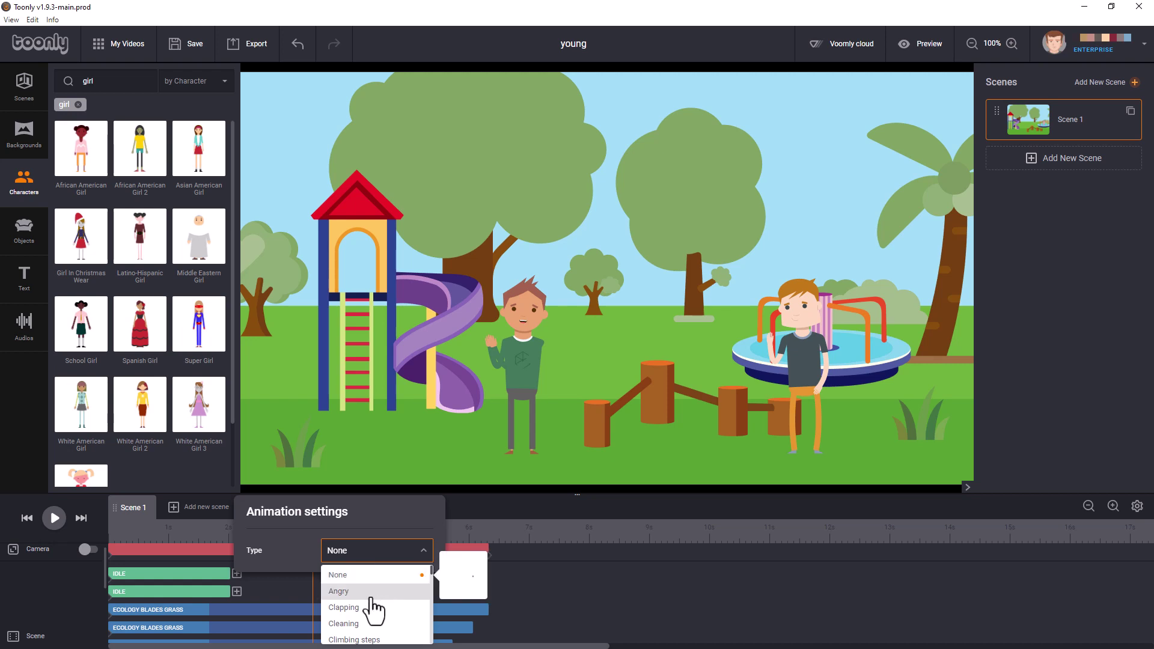
left_click(368, 608)
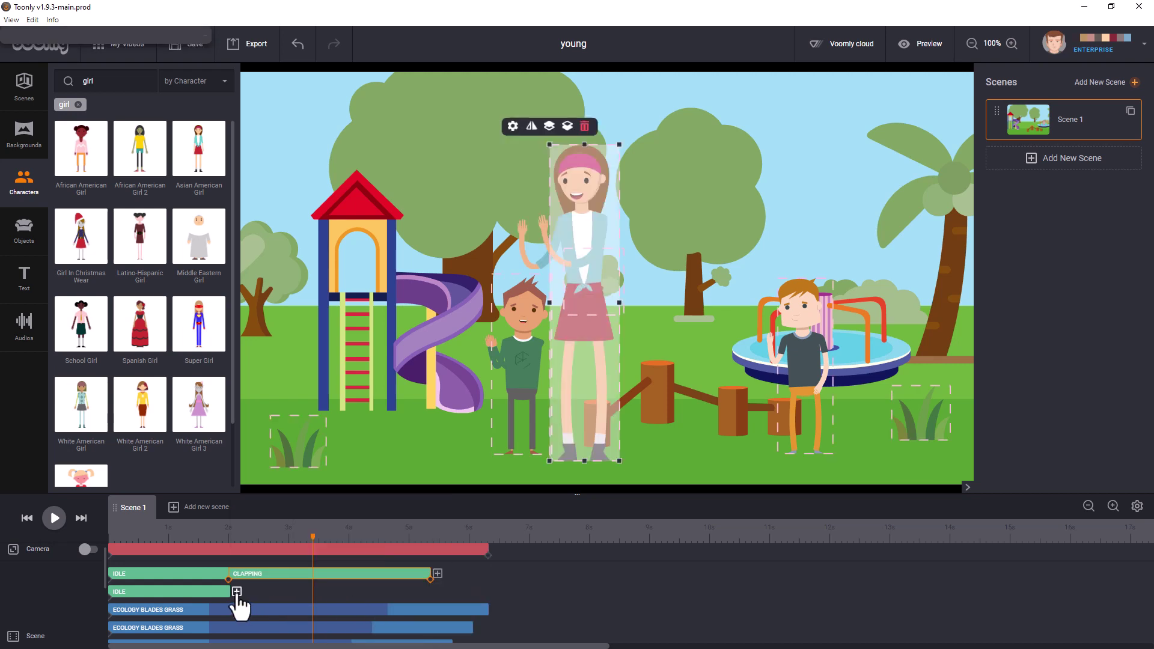
- Give the College Boy a Gaming with joystick animation after the second IDLE clip
left_click(236, 592)
left_click(345, 568)
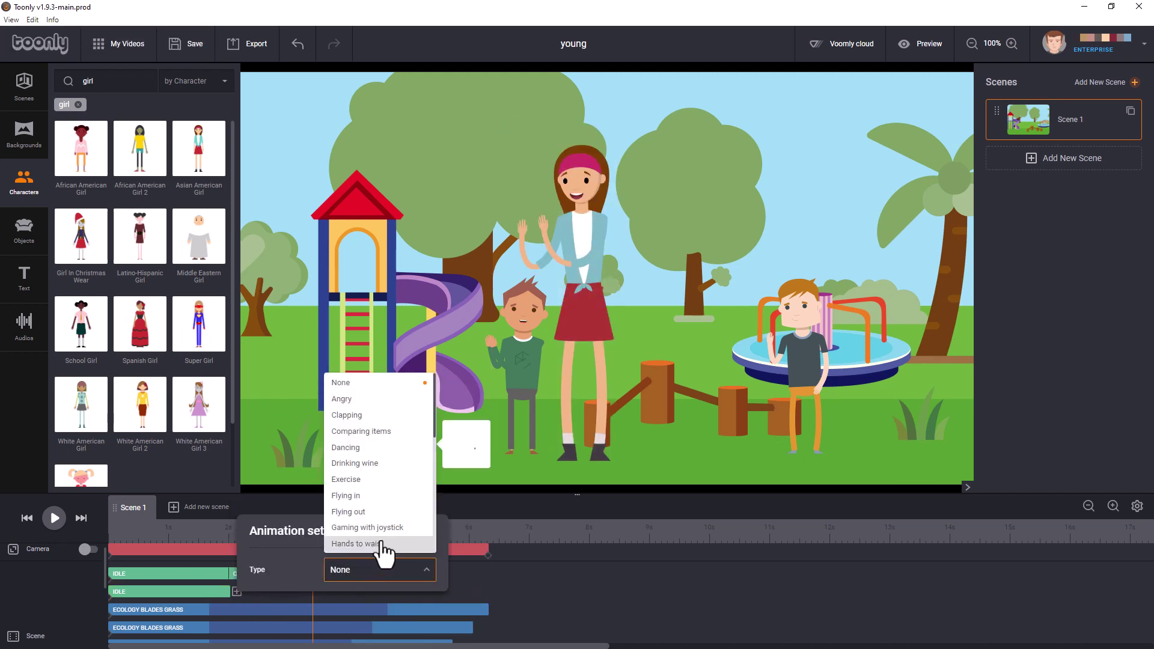
left_click(398, 528)
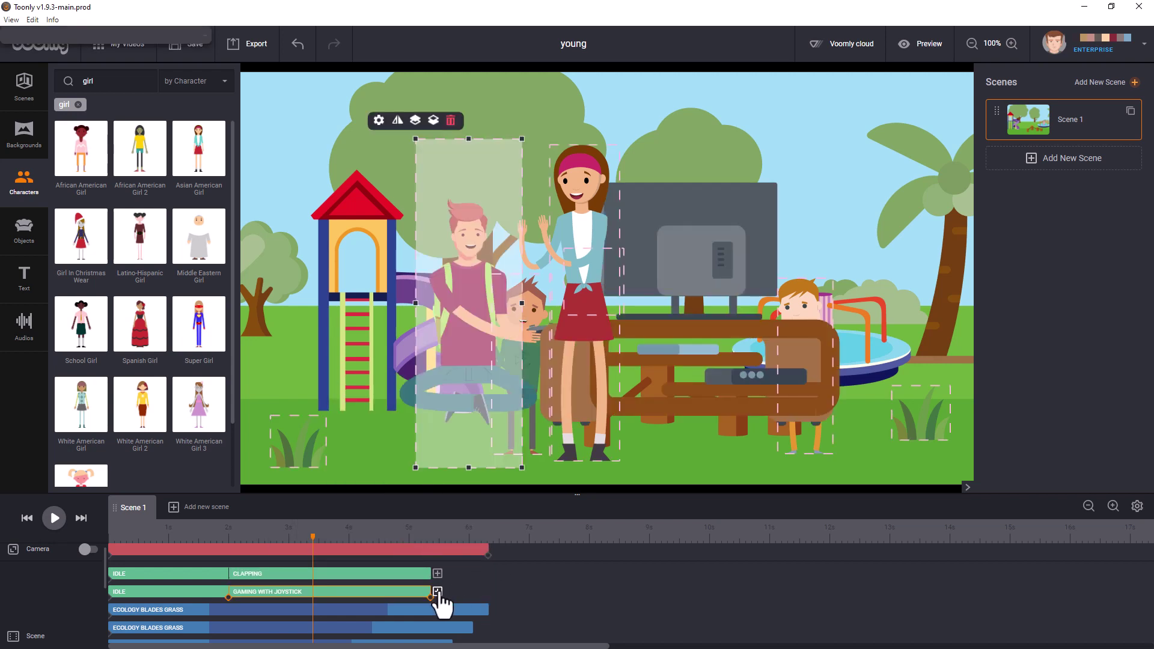
- Browse more animation types after the joystick clip without adding one, then replay the scene from the start
left_click(437, 591)
left_click(548, 571)
mouse_move(561, 485)
scroll(561, 482, "down", 2)
scroll(565, 475, "down", 8)
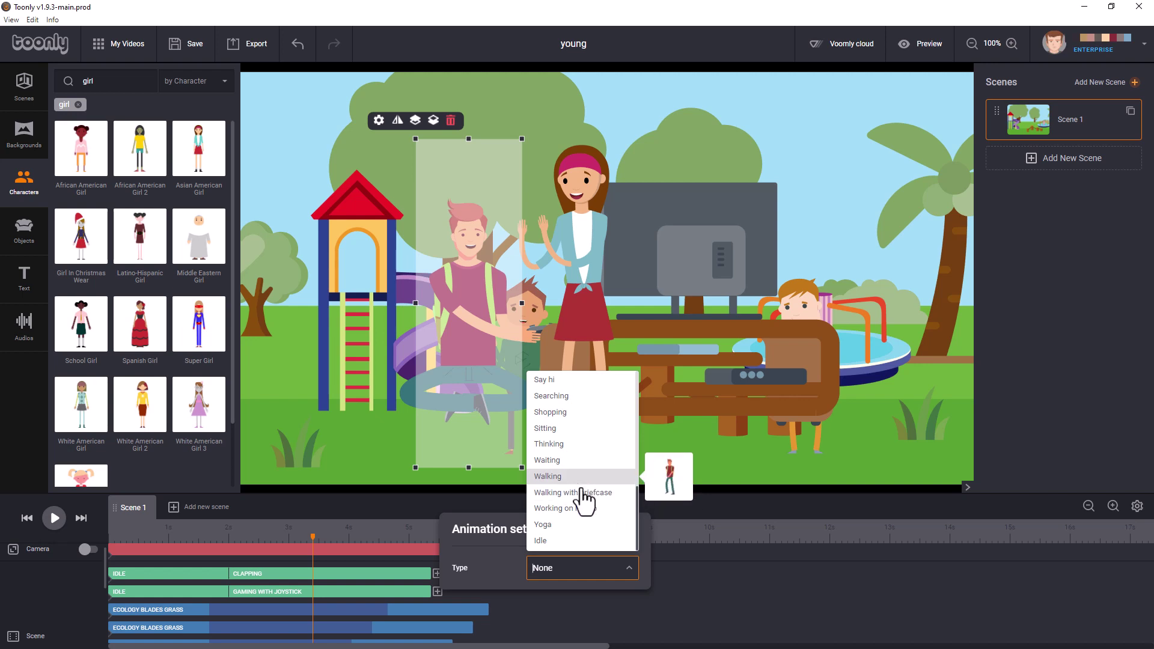
scroll(583, 513, "up", 5)
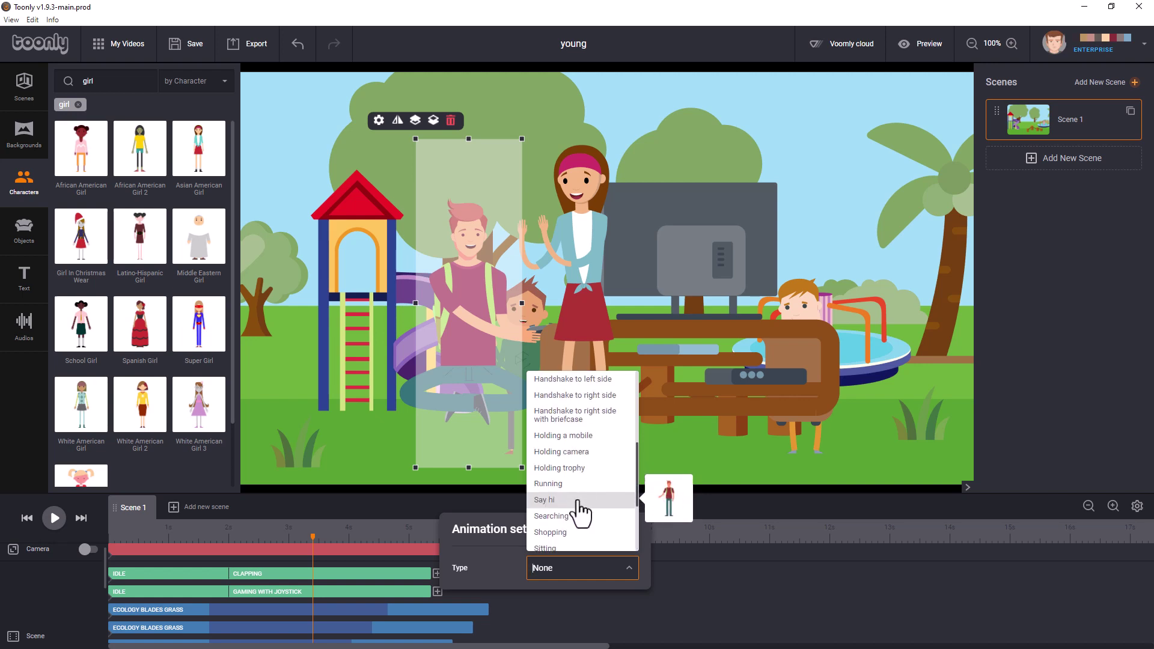
left_click(375, 535)
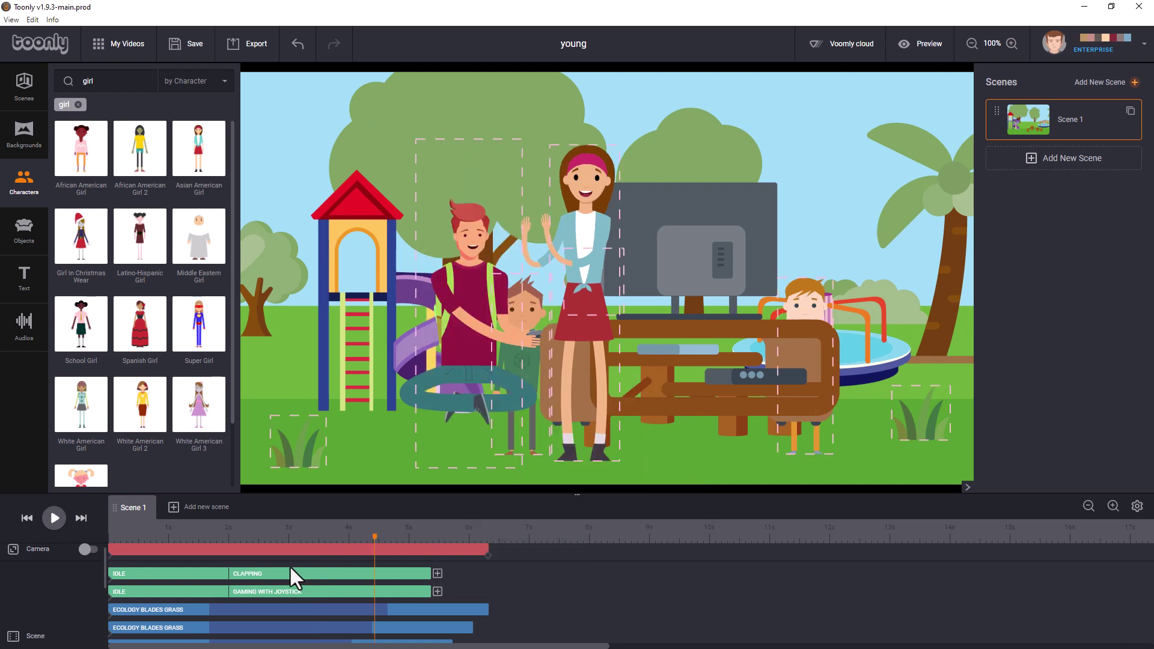
left_click(27, 518)
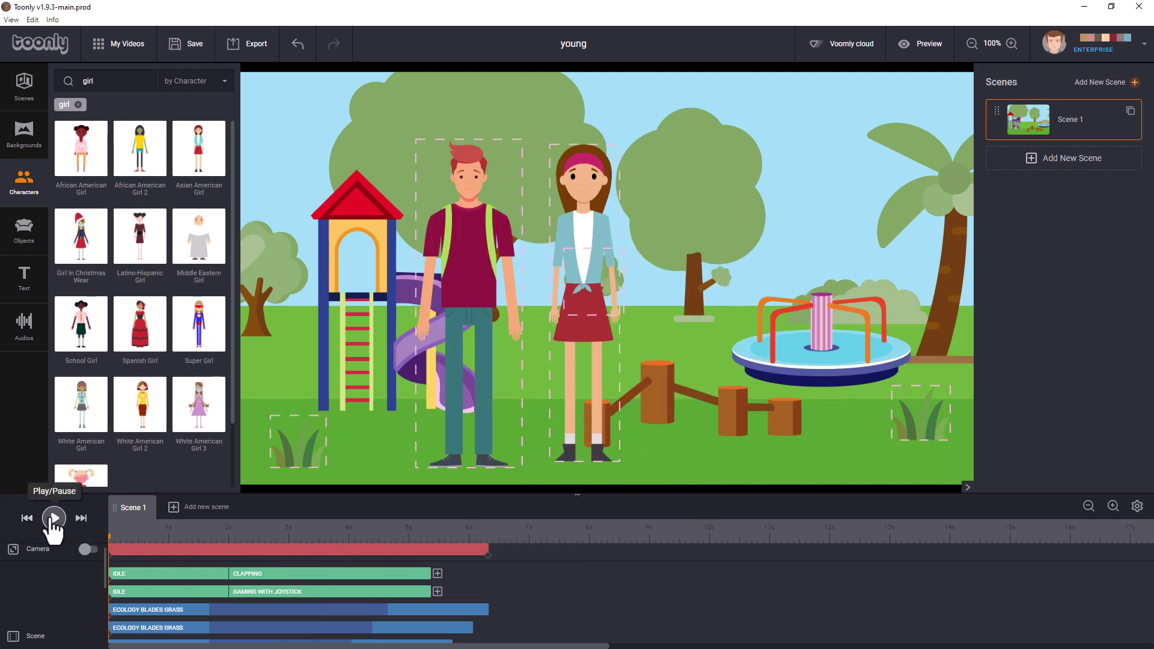
left_click(54, 518)
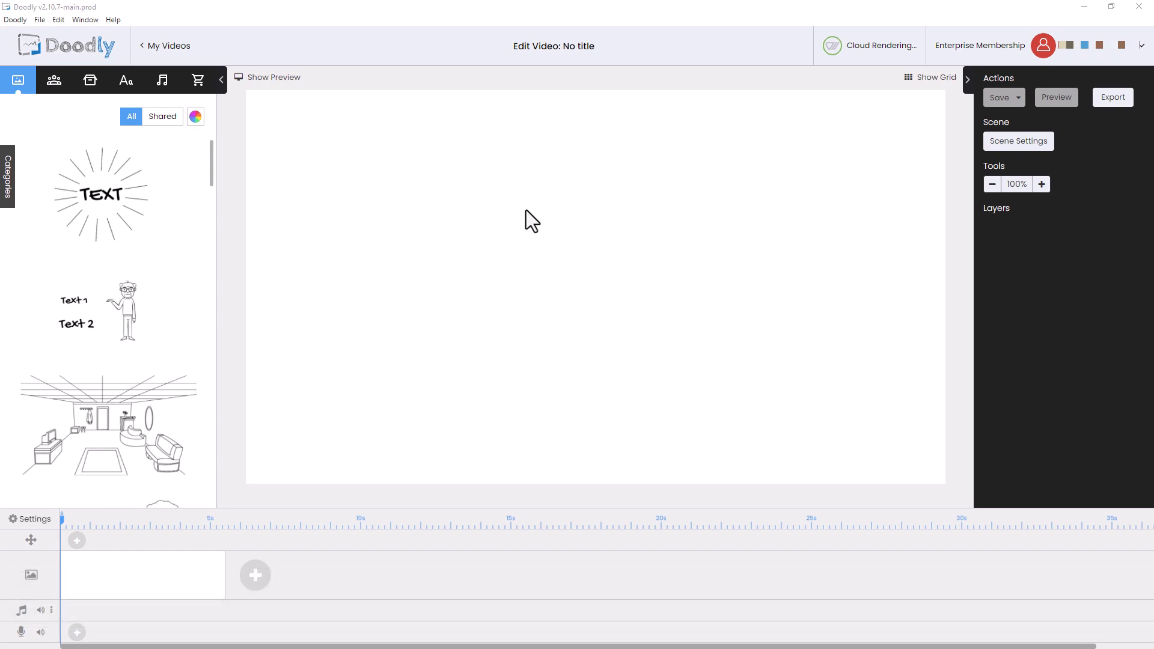
- Show Doodly's character library
left_click(58, 84)
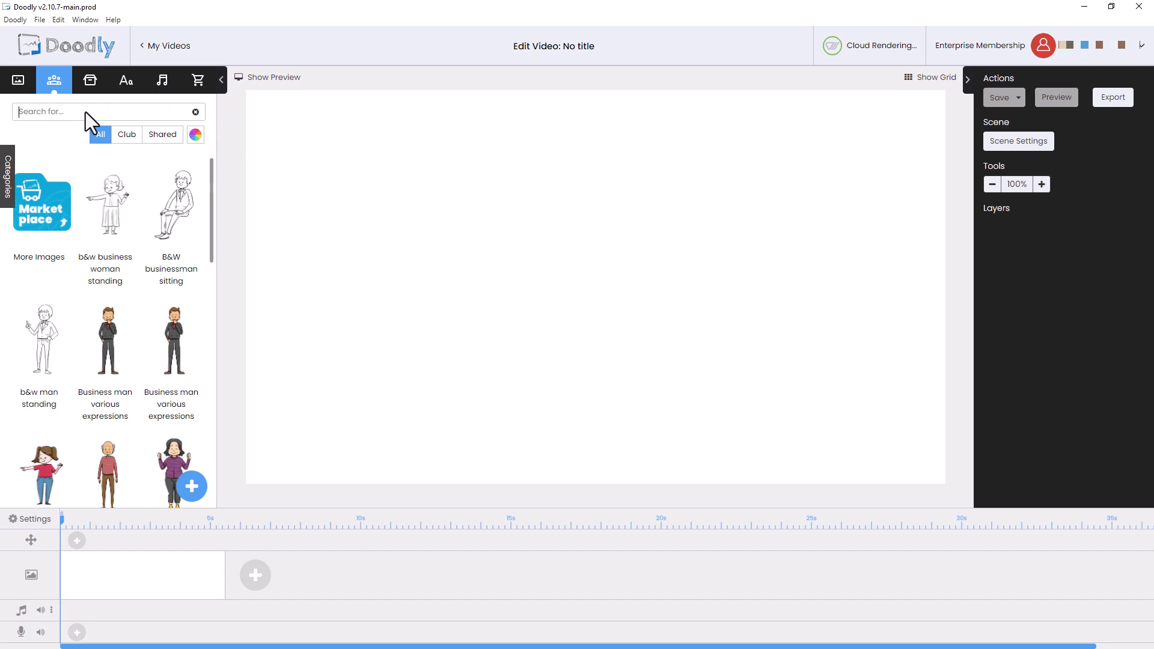
- Search Doodly's characters for 'boy' and scroll down to the Brad poses
left_click(85, 112)
type("boy")
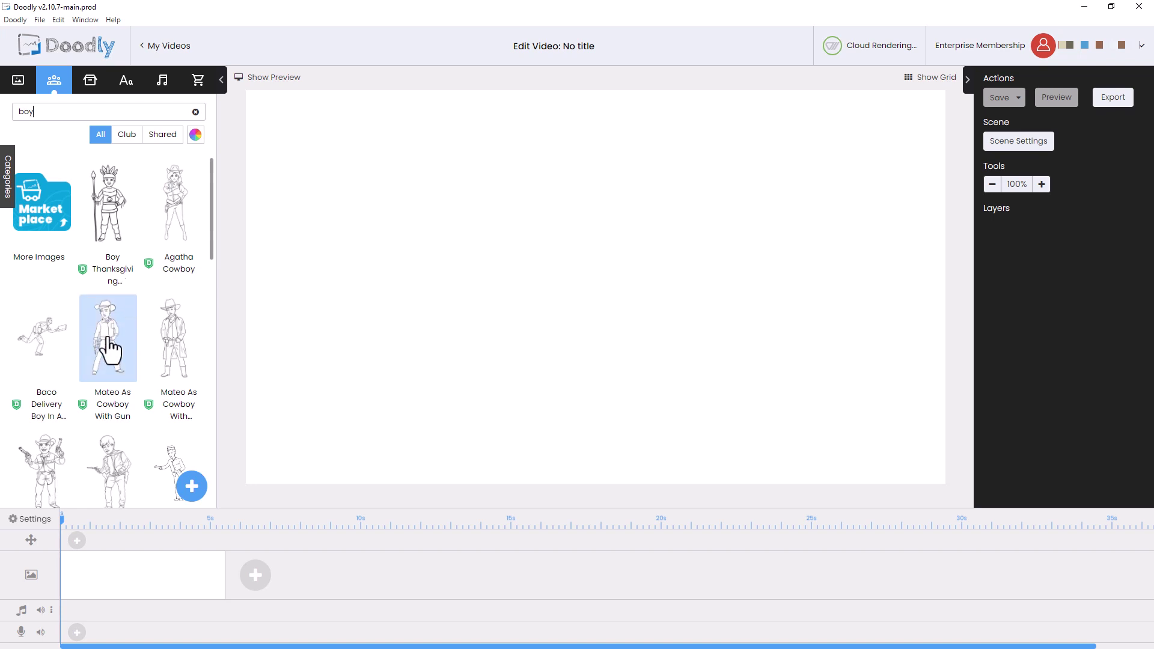
scroll(111, 343, "down", 4)
scroll(108, 339, "down", 5)
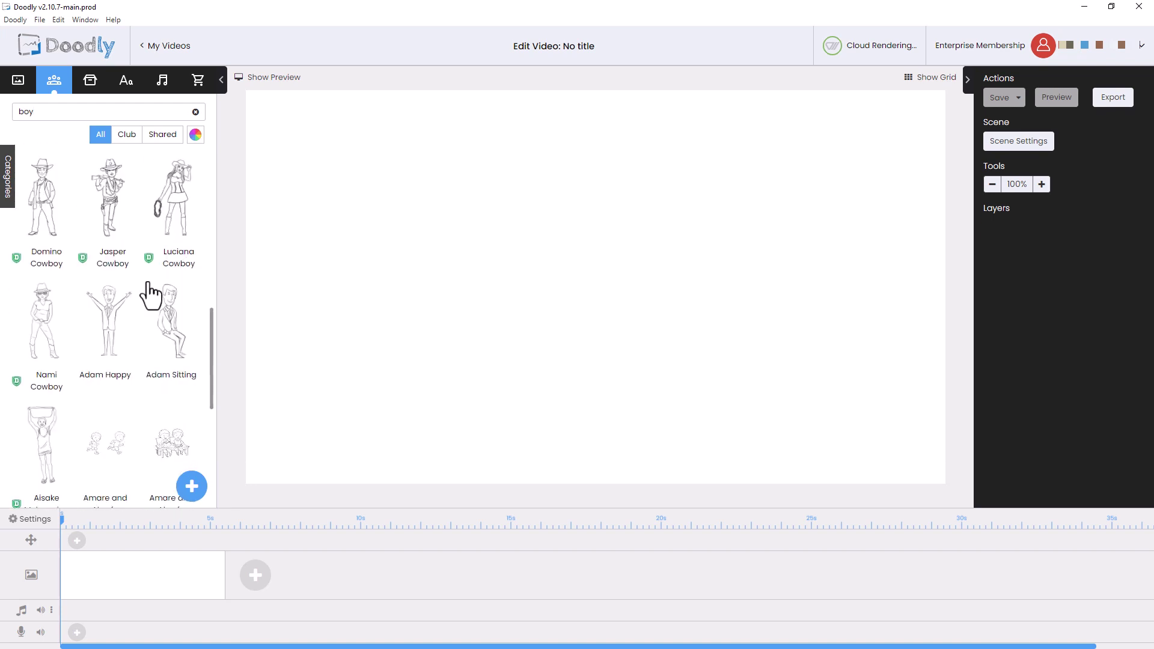
scroll(181, 237, "down", 2)
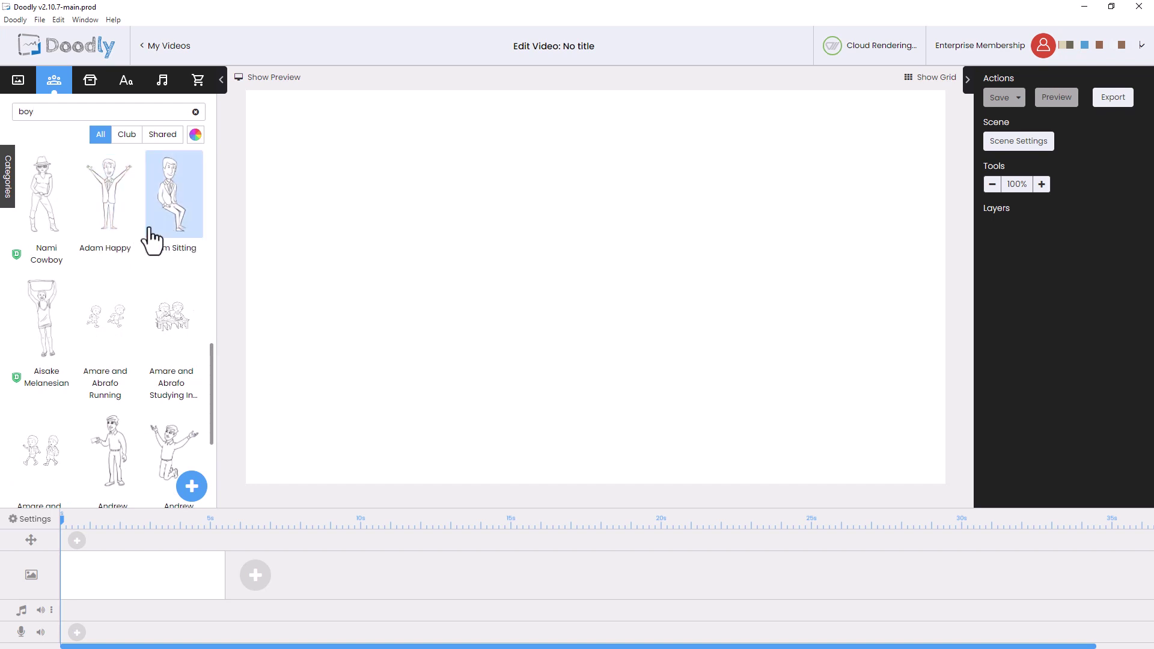
scroll(145, 274, "down", 2)
scroll(150, 274, "up", 3)
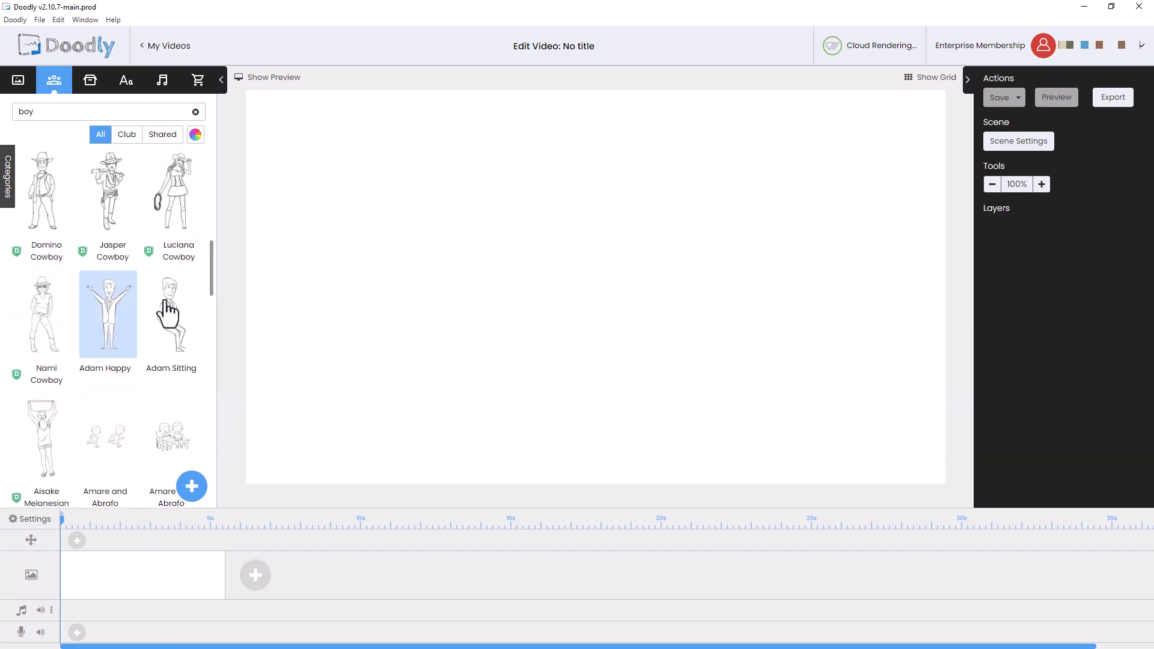
scroll(154, 316, "down", 3)
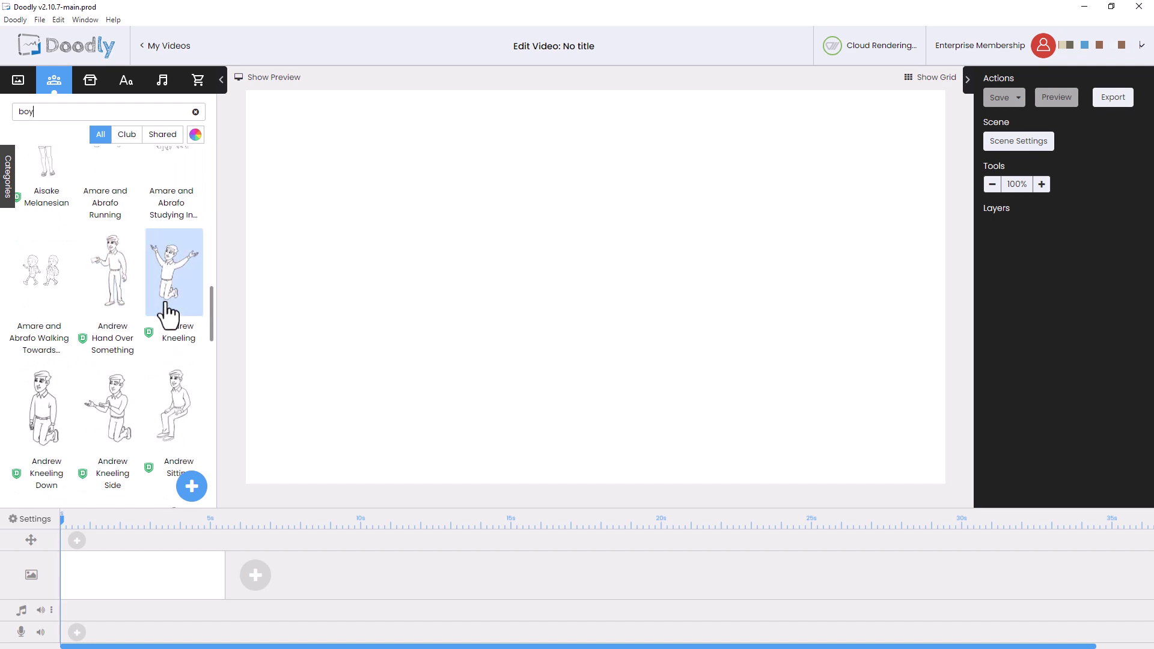
scroll(146, 310, "down", 4)
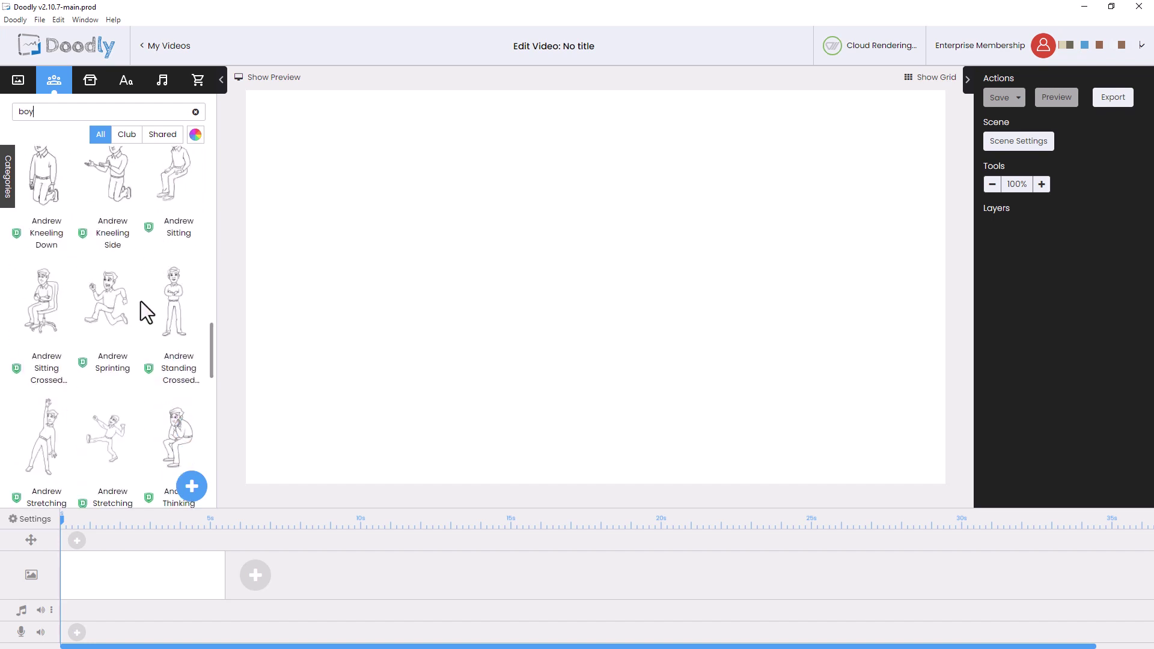
scroll(140, 301, "down", 6)
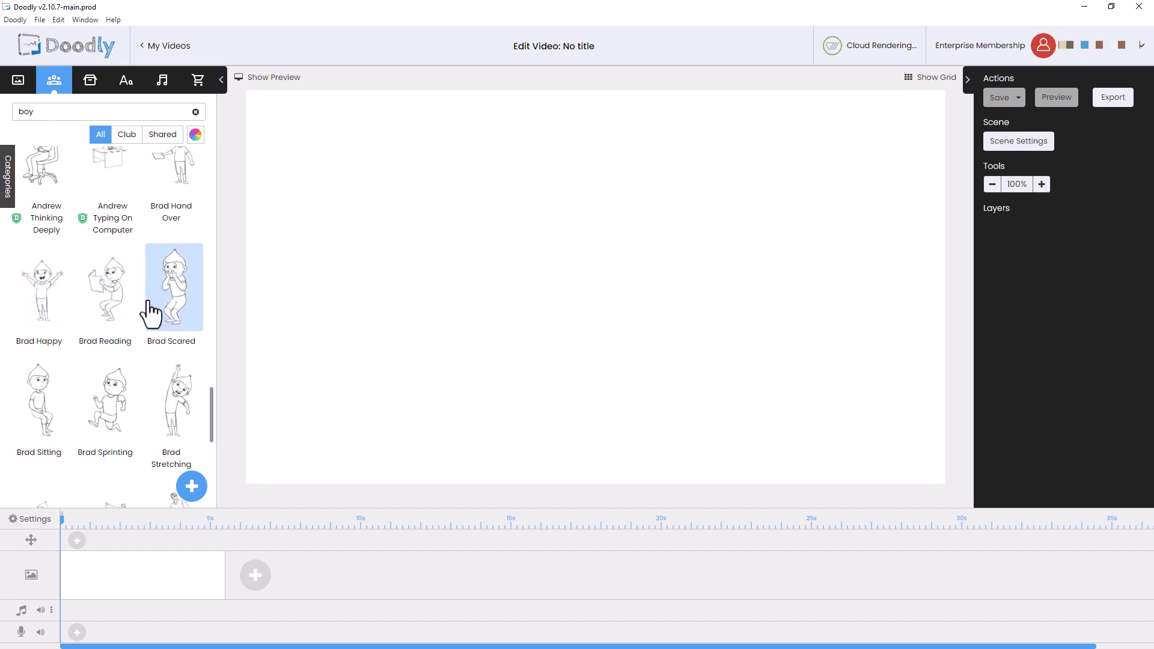
- Place Brad Stretching on the left of the canvas, enlarged to the canvas height
scroll(119, 340, "down", 3)
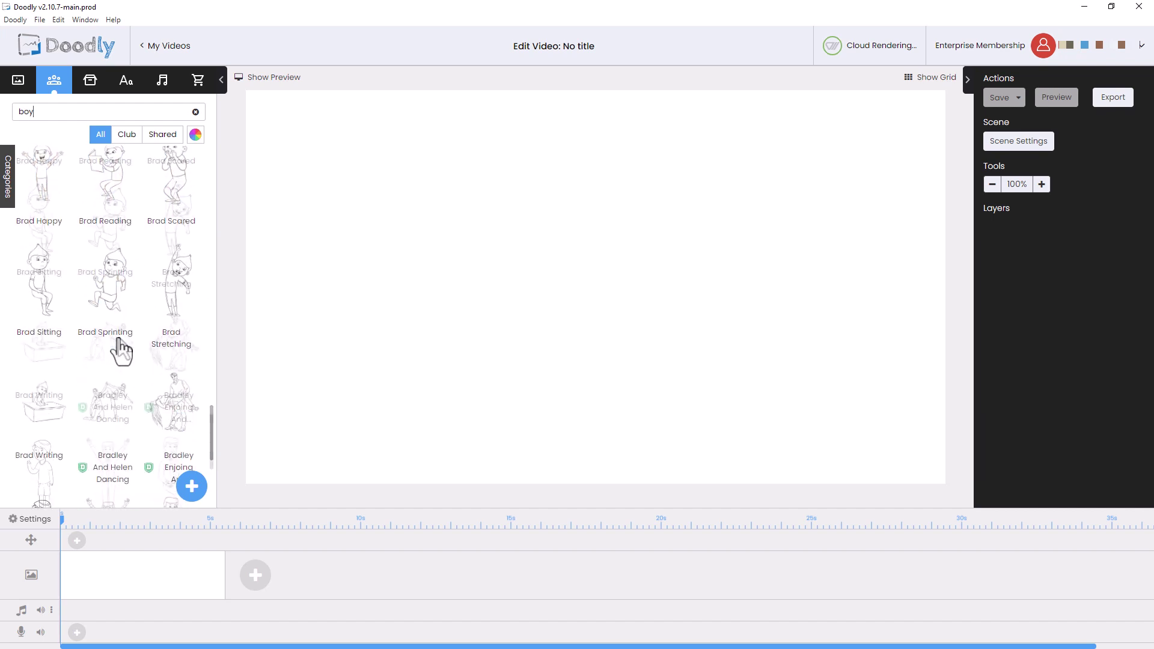
left_click_drag(175, 237, 349, 366)
left_click_drag(390, 255, 525, 144)
left_click(543, 239)
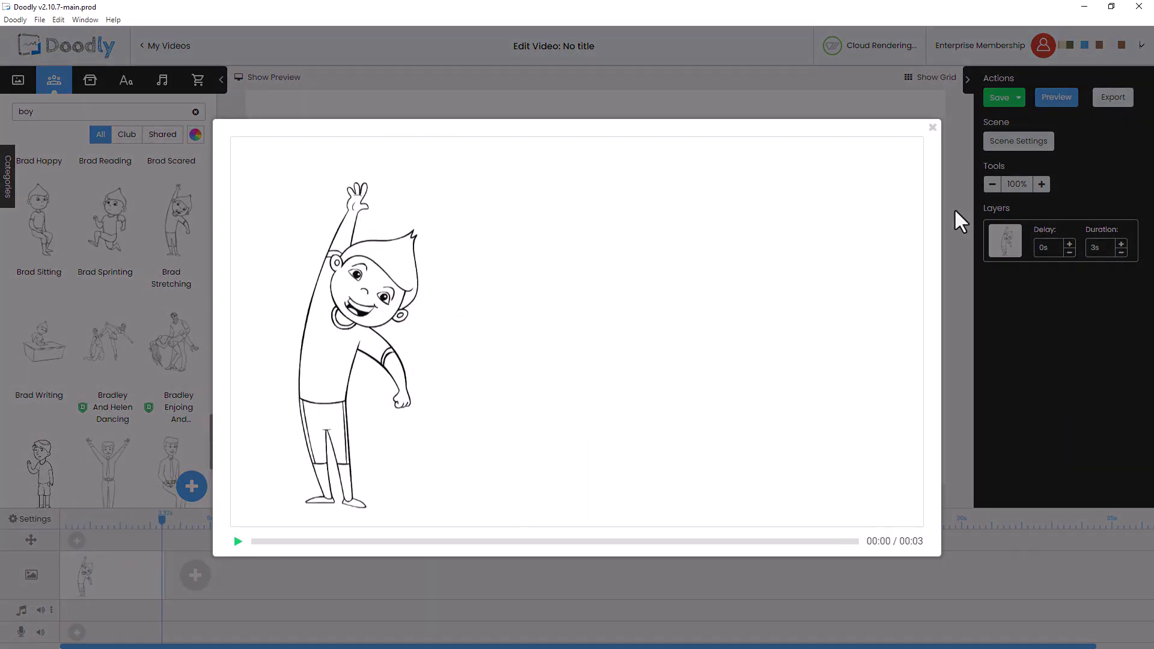
left_click(932, 129)
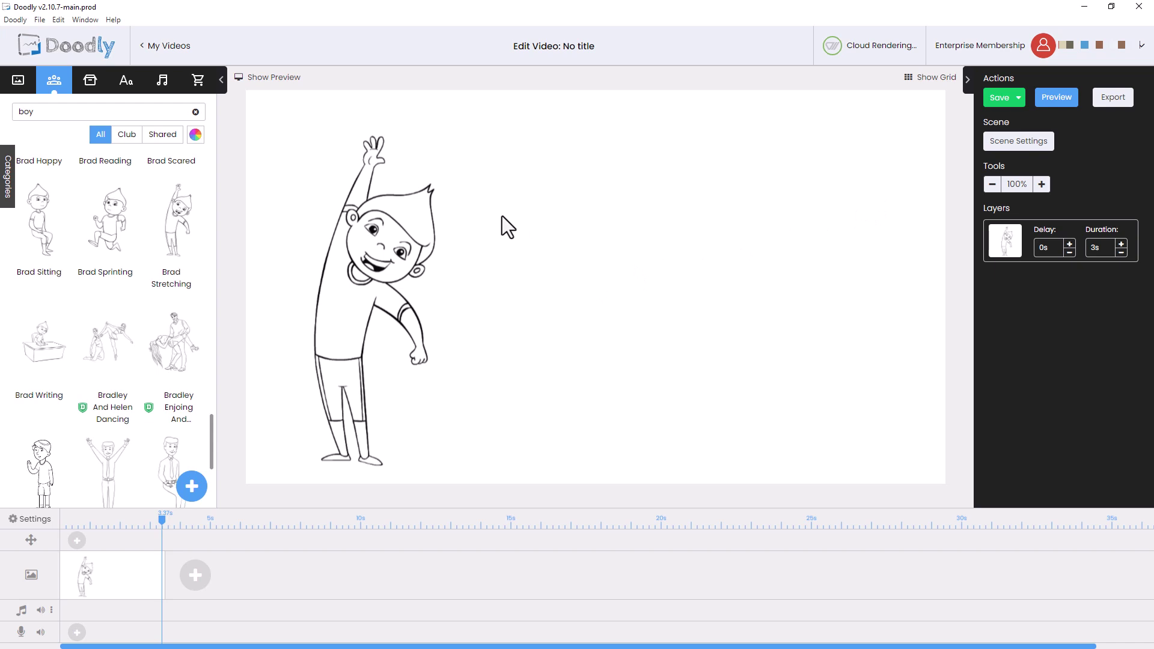
- Enable Doodly Rainbow in Brad's asset settings so he draws in full colour
left_click(441, 221)
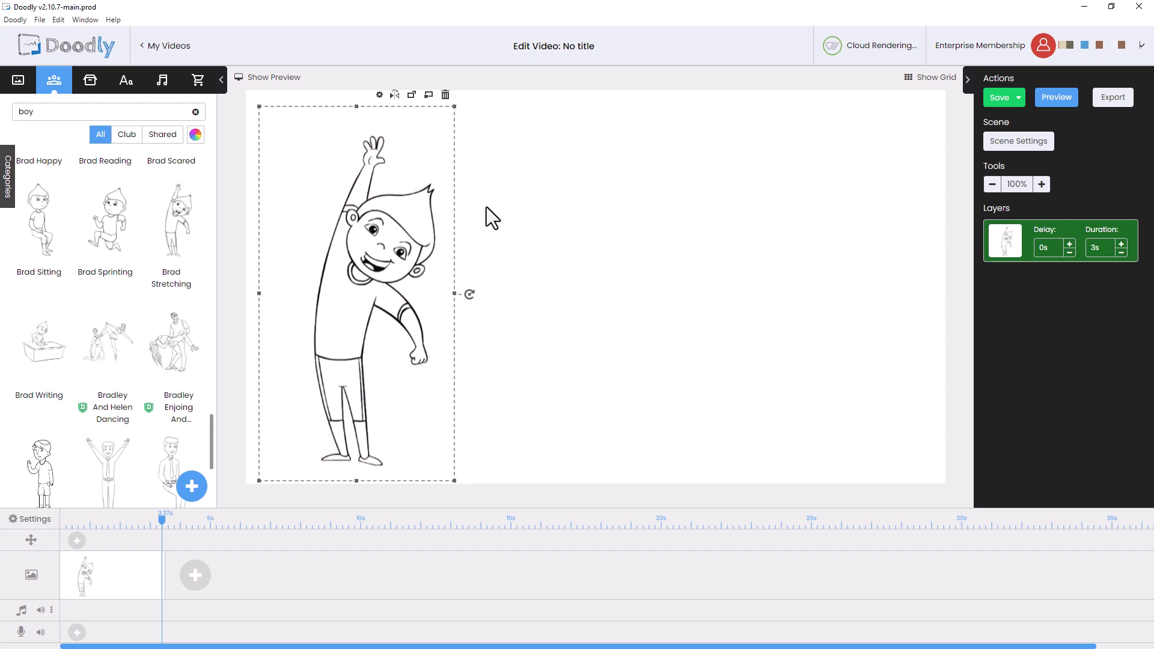
left_click(380, 95)
left_click(675, 483)
left_click(603, 528)
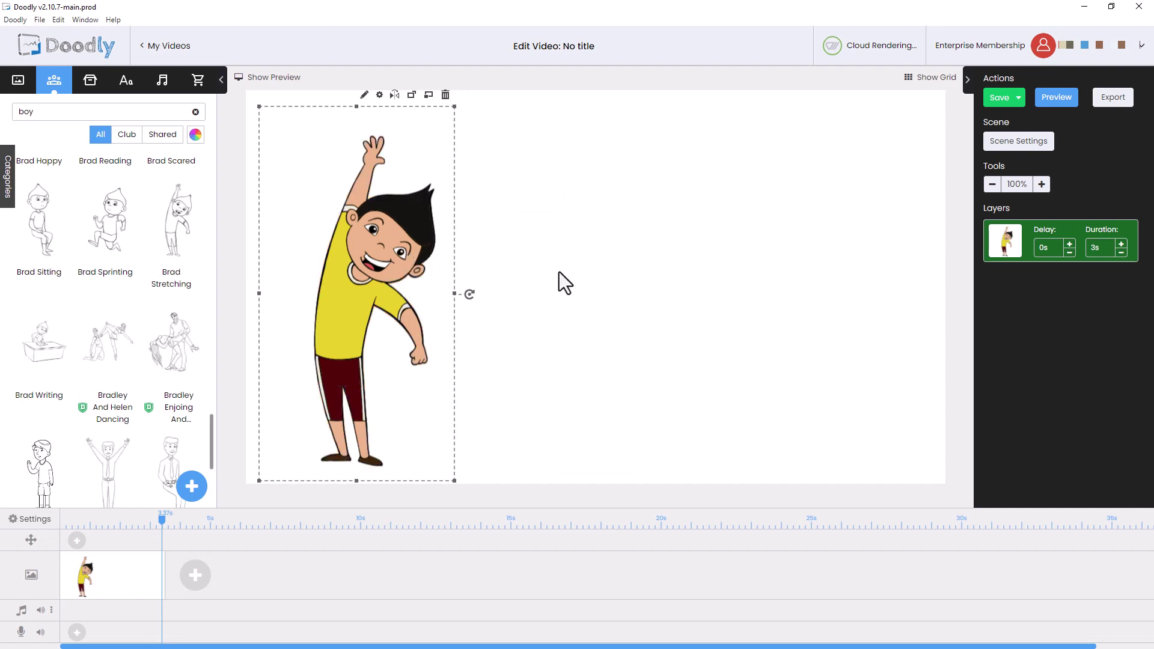
- Replace the canvas content with the school scene template
left_click(18, 82)
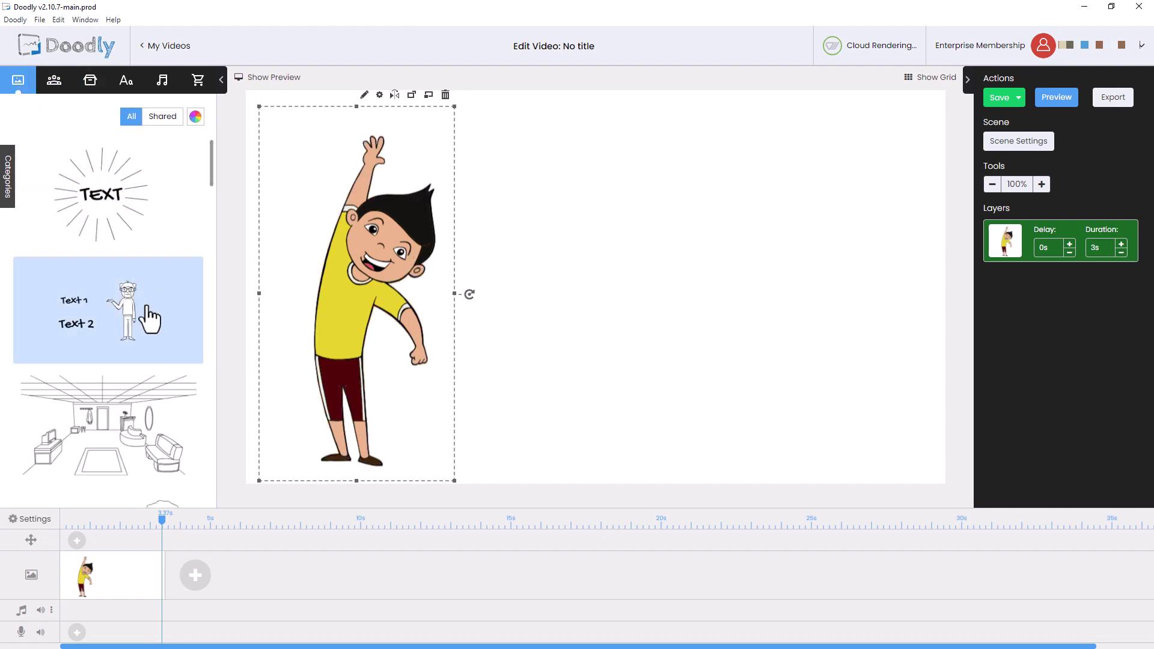
scroll(137, 363, "down", 10)
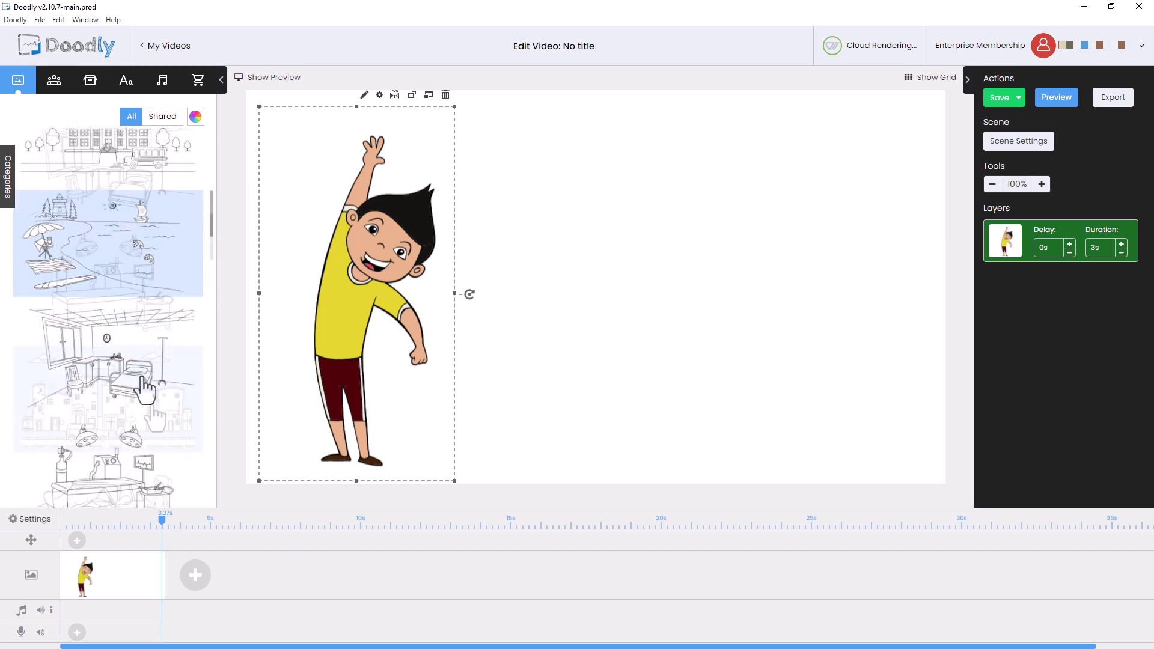
scroll(148, 394, "up", 3)
left_click_drag(110, 414, 618, 352)
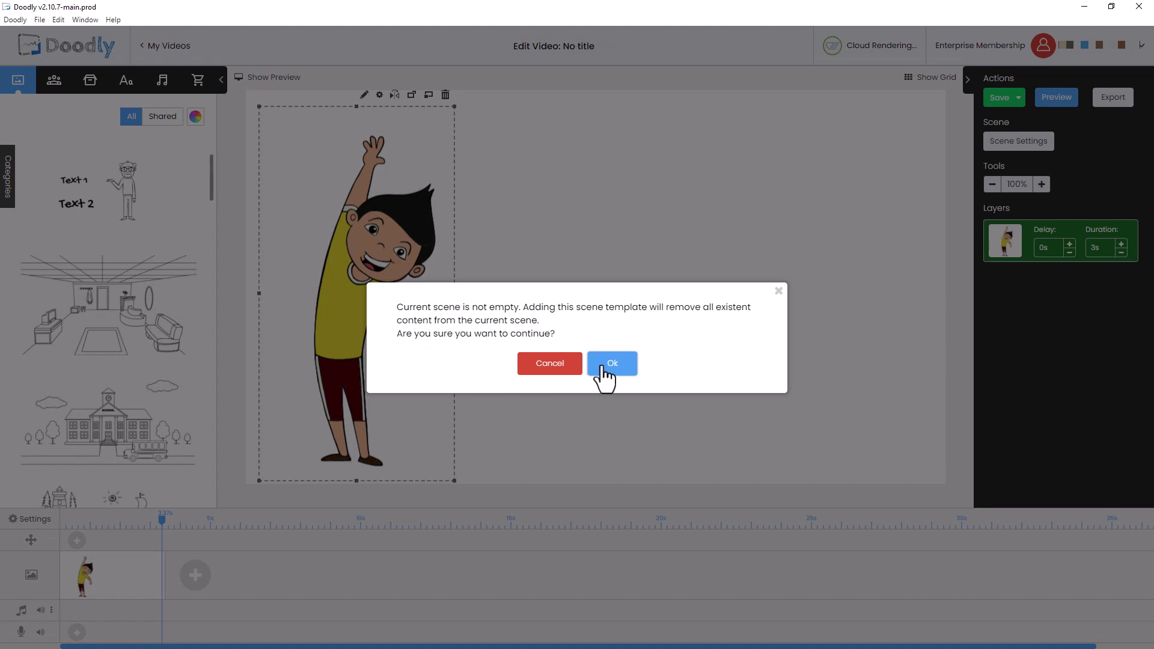
left_click(603, 375)
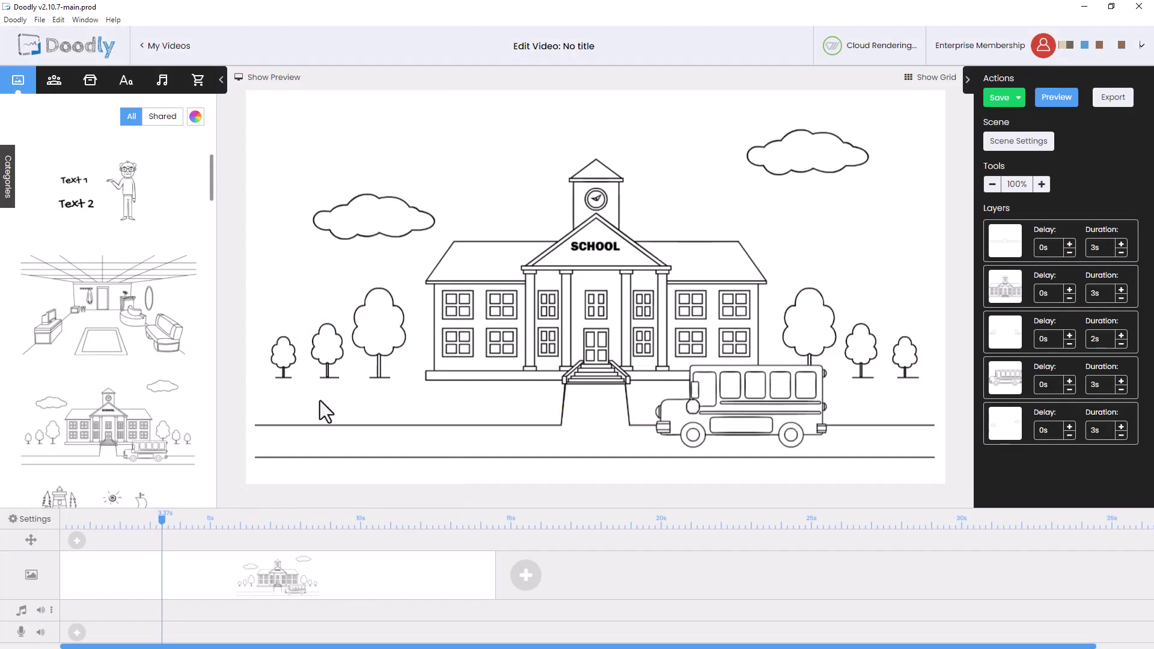
- Select the trees and clouds in the school scene
left_click(385, 328)
left_click(370, 235)
left_click(594, 308)
- Add the text 'People' in Amatic SC to the school scene
left_click(808, 153)
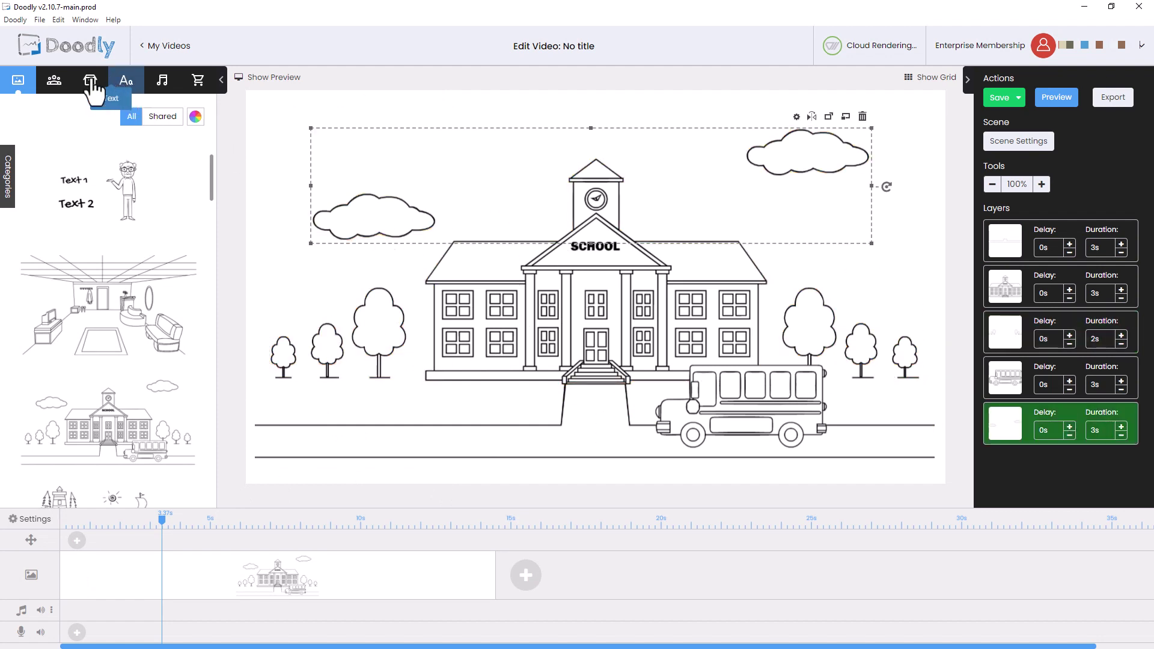
left_click(125, 84)
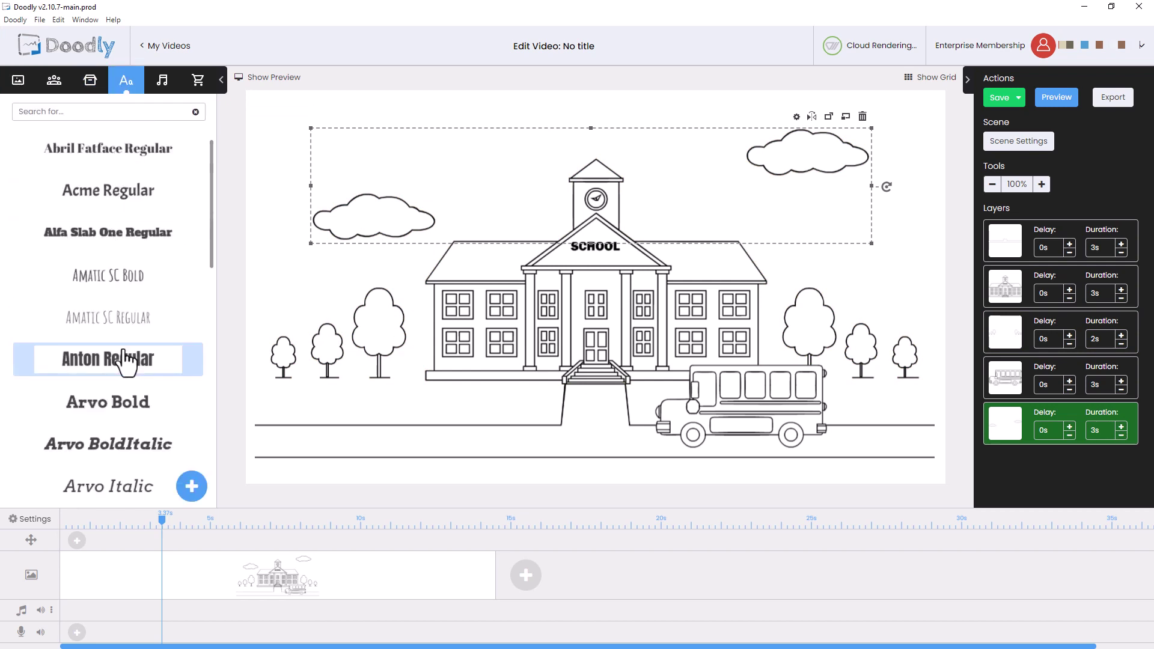
left_click_drag(123, 317, 390, 150)
left_click(289, 251)
left_click_drag(108, 317, 467, 218)
type("People")
left_click(711, 451)
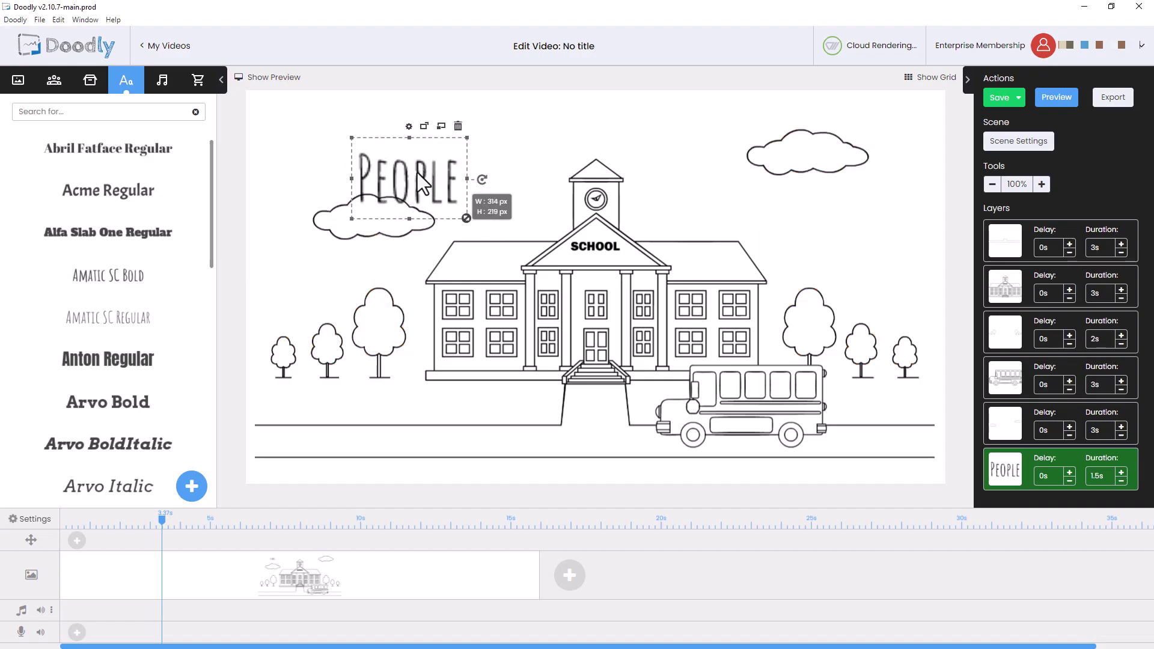
- Move PEOPLE above the left cloud, make its layer draw first, and preview the drawing
left_click_drag(422, 188, 446, 158)
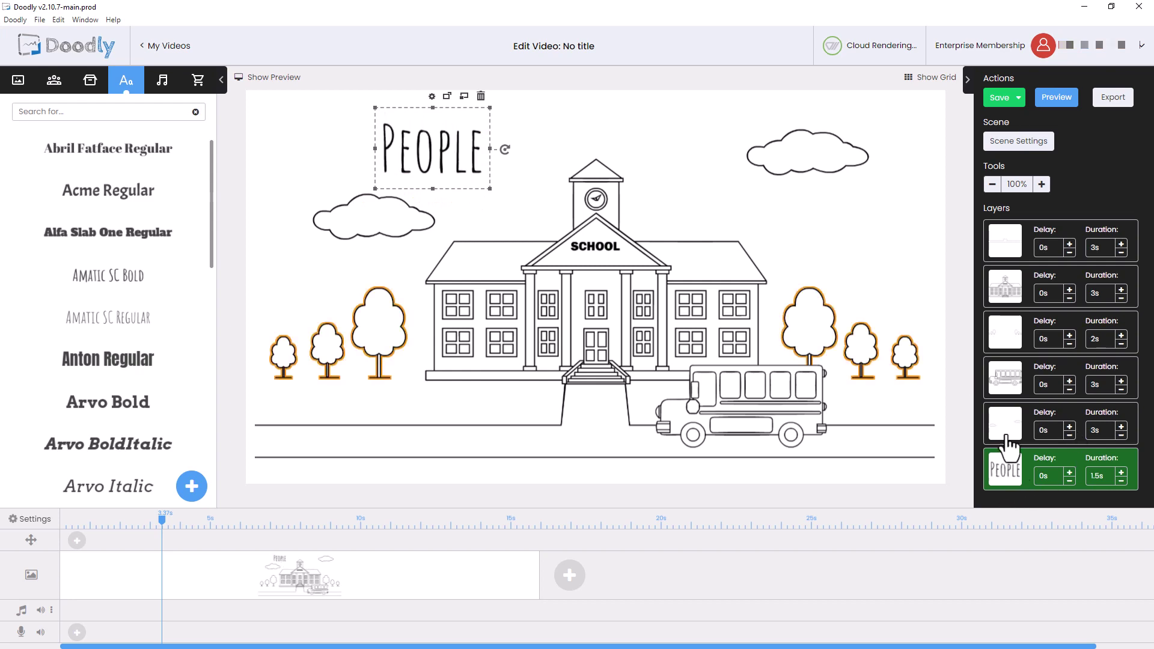
left_click_drag(1005, 424, 1001, 229)
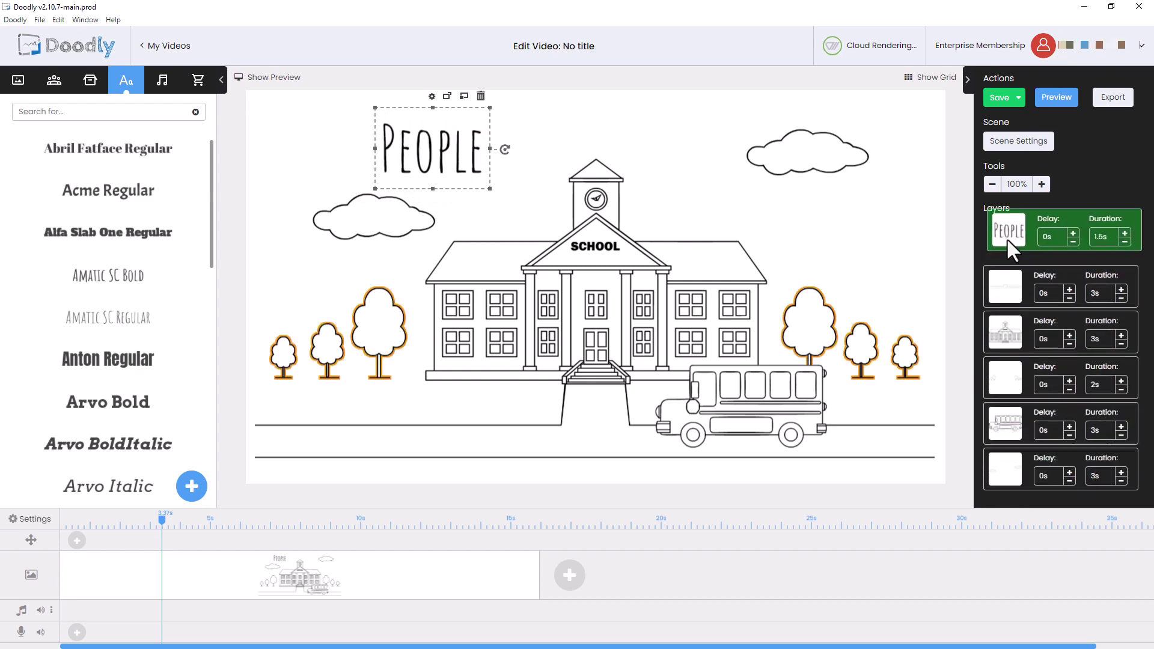
left_click(1057, 98)
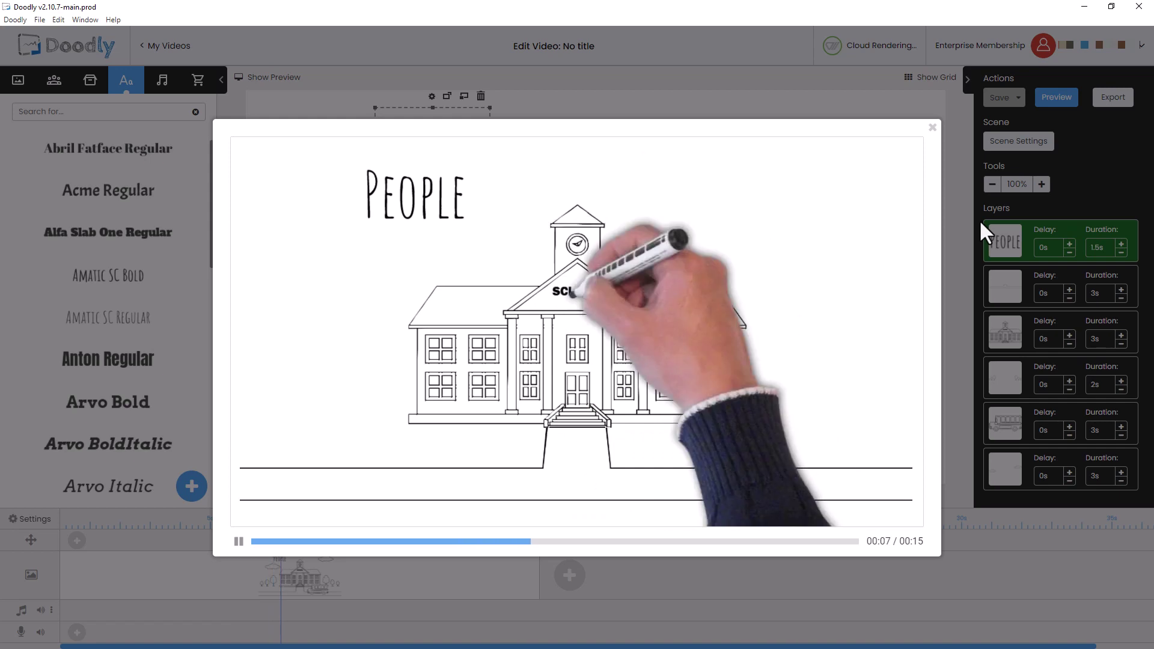
left_click(933, 127)
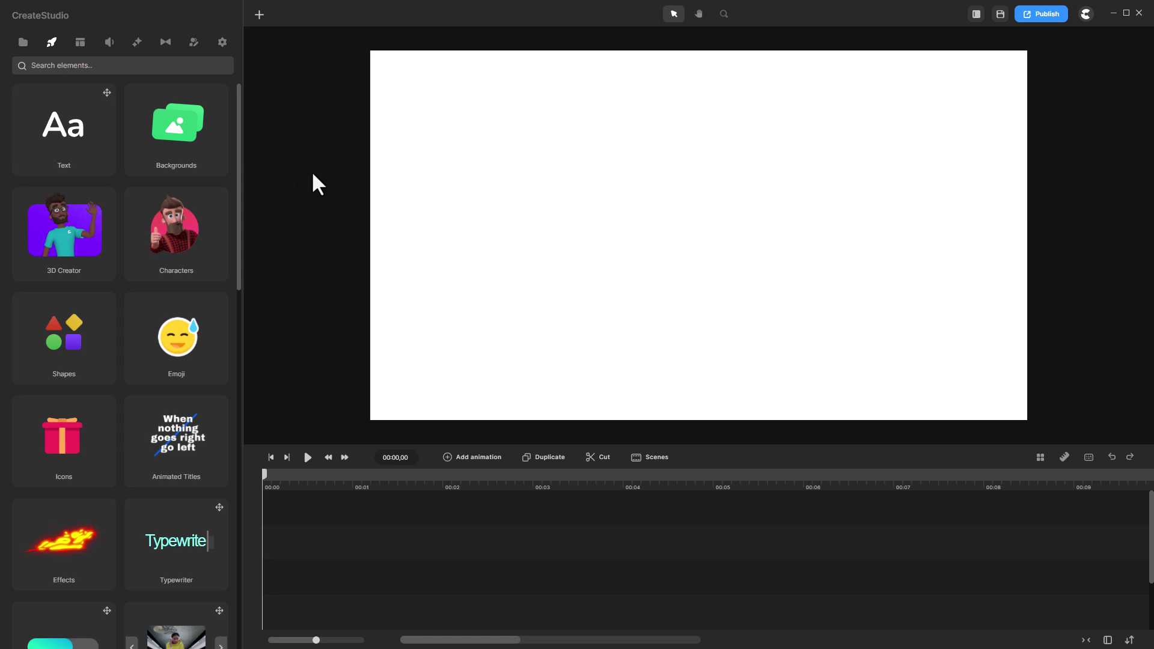
- Add the Typewriter text effect to the timeline and scrub through its typed lines
left_click_drag(181, 541, 330, 524)
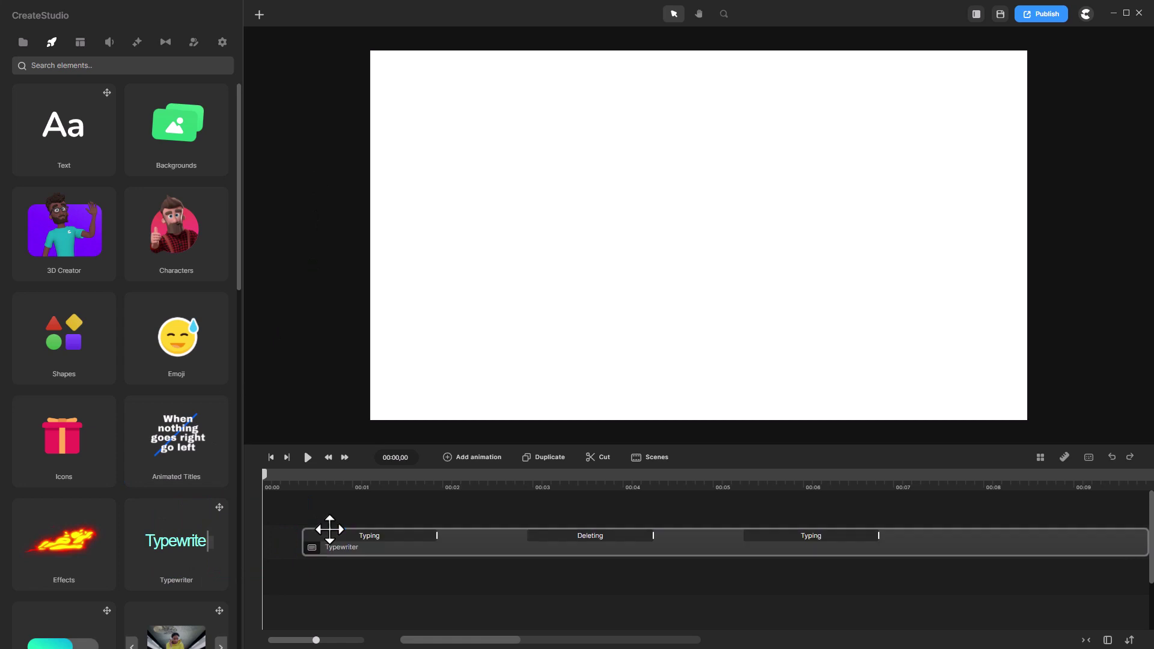
left_click(363, 485)
left_click_drag(365, 485, 761, 471)
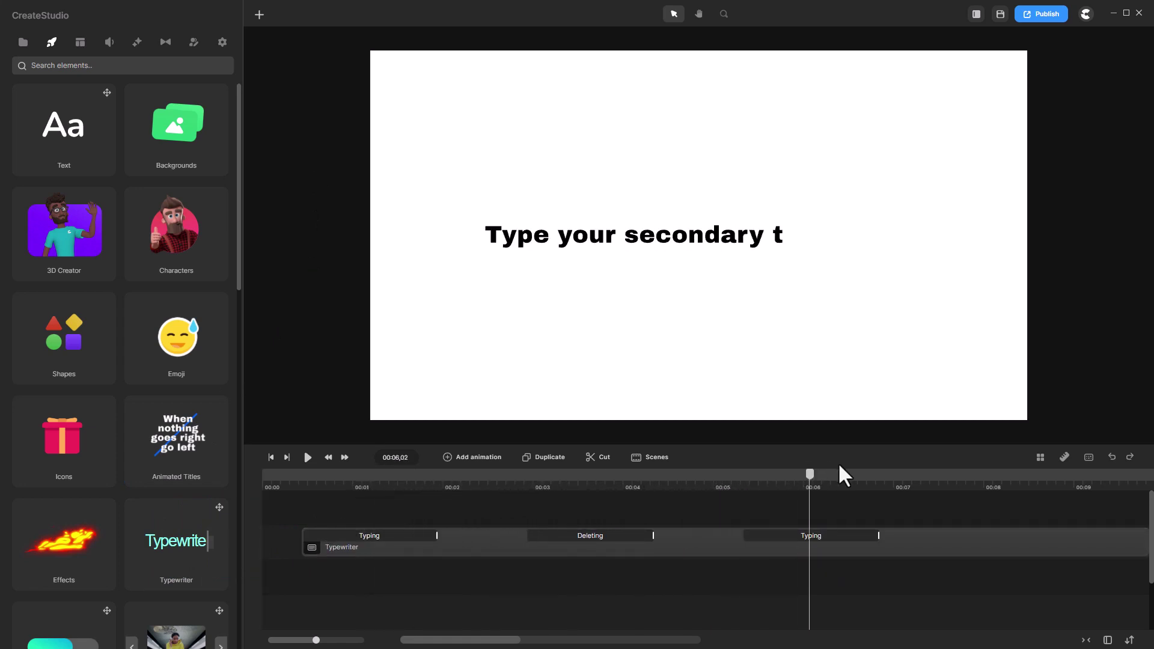
left_click_drag(851, 476, 984, 472)
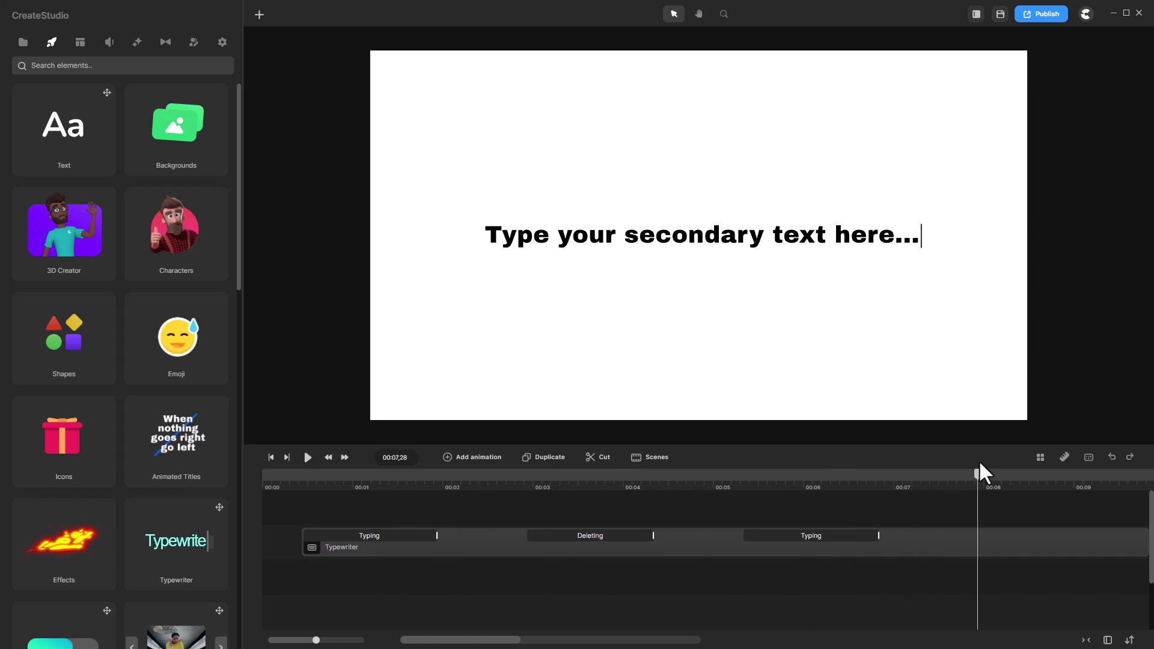
- Enter 'Yard' as the typewriter's second sentence, then play and stop the preview
left_click(392, 533)
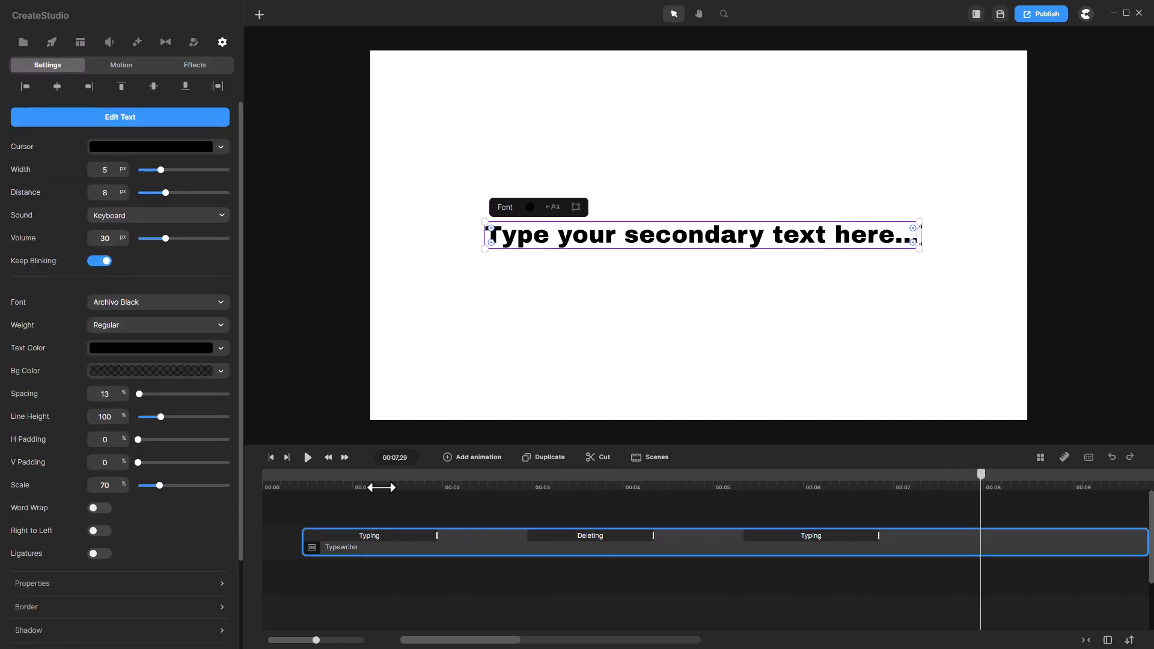
left_click(126, 124)
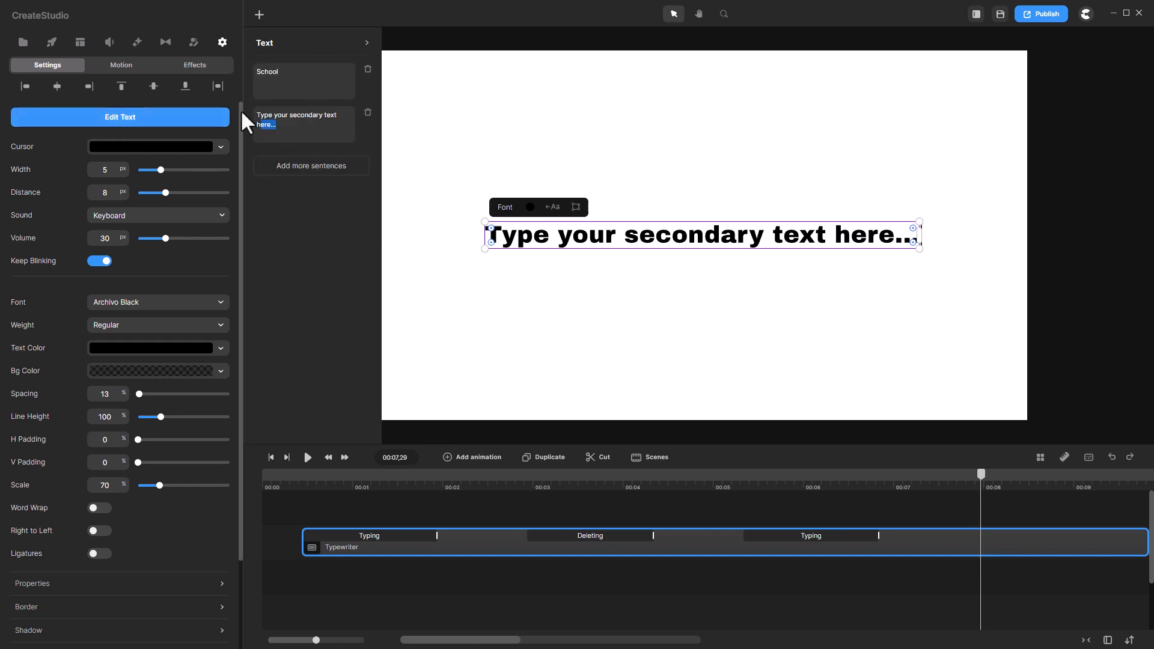
type("Yard")
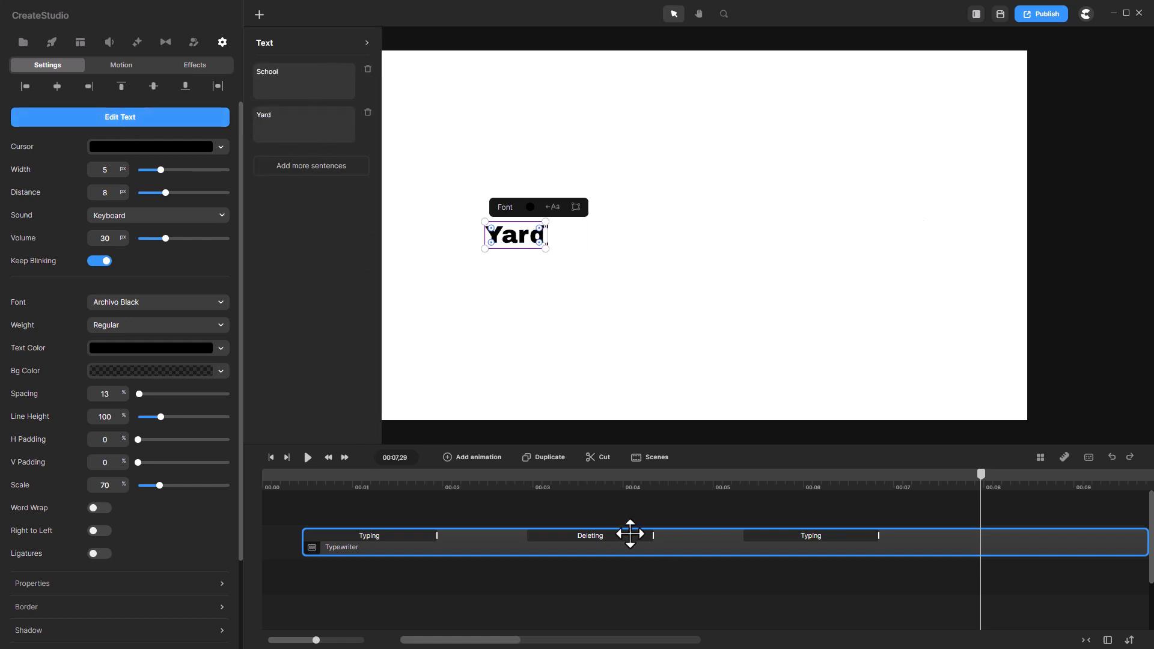
left_click(289, 483)
left_click(308, 459)
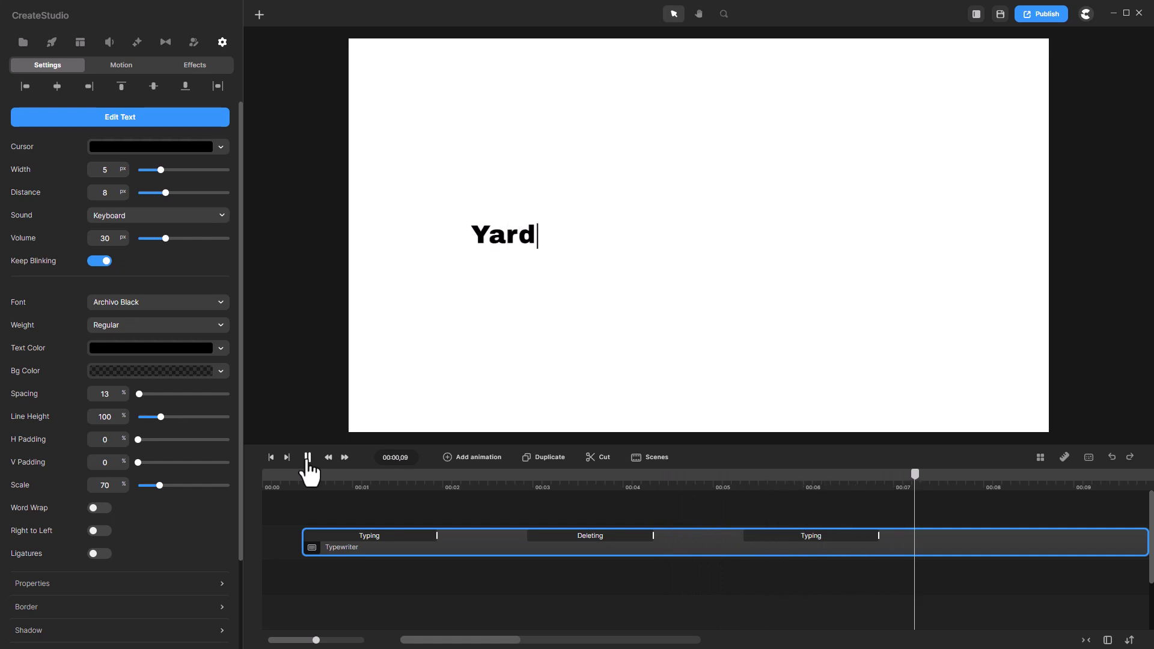
left_click(308, 458)
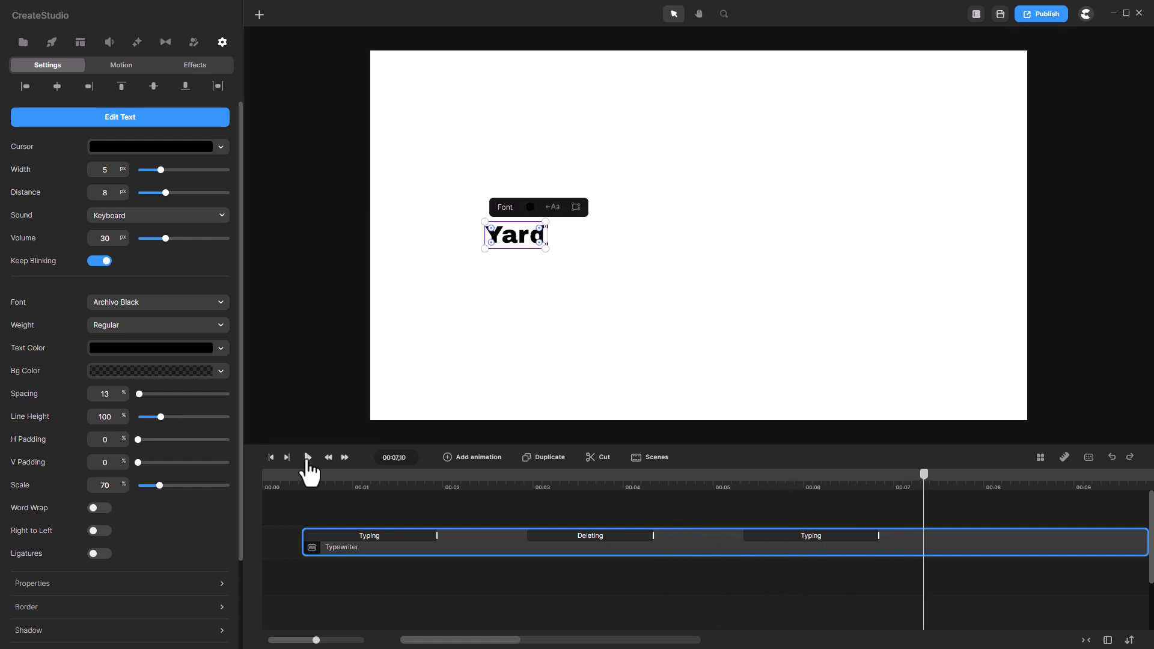
- Download the free Tom character from the 3D Creator library
left_click(286, 506)
left_click(22, 41)
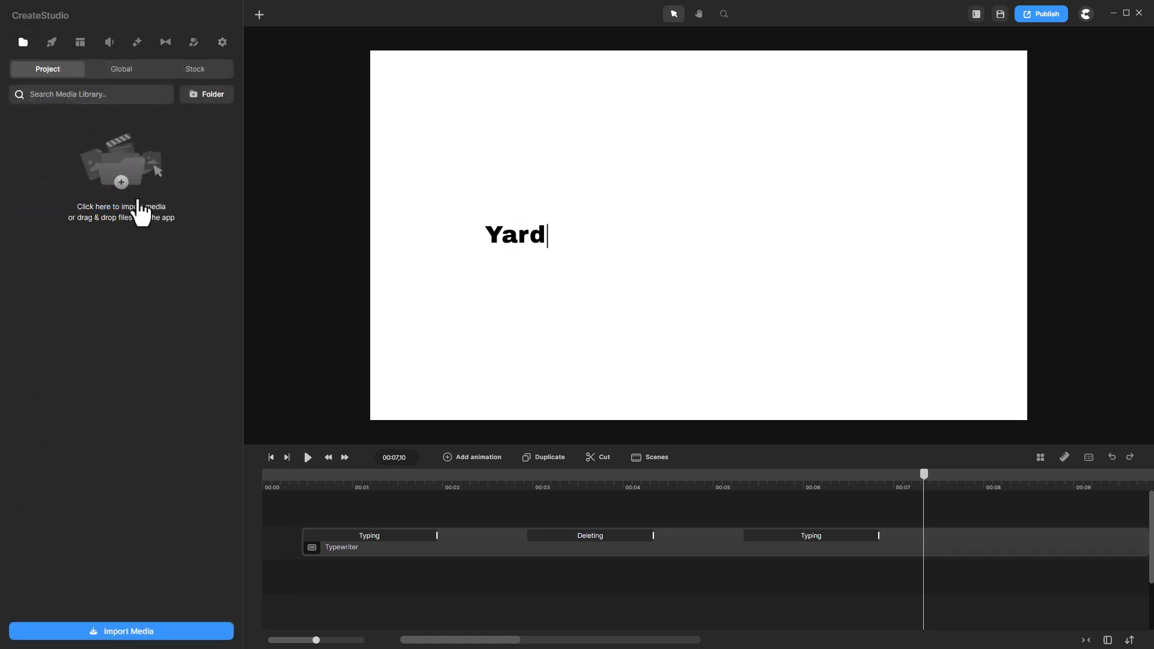
left_click(51, 42)
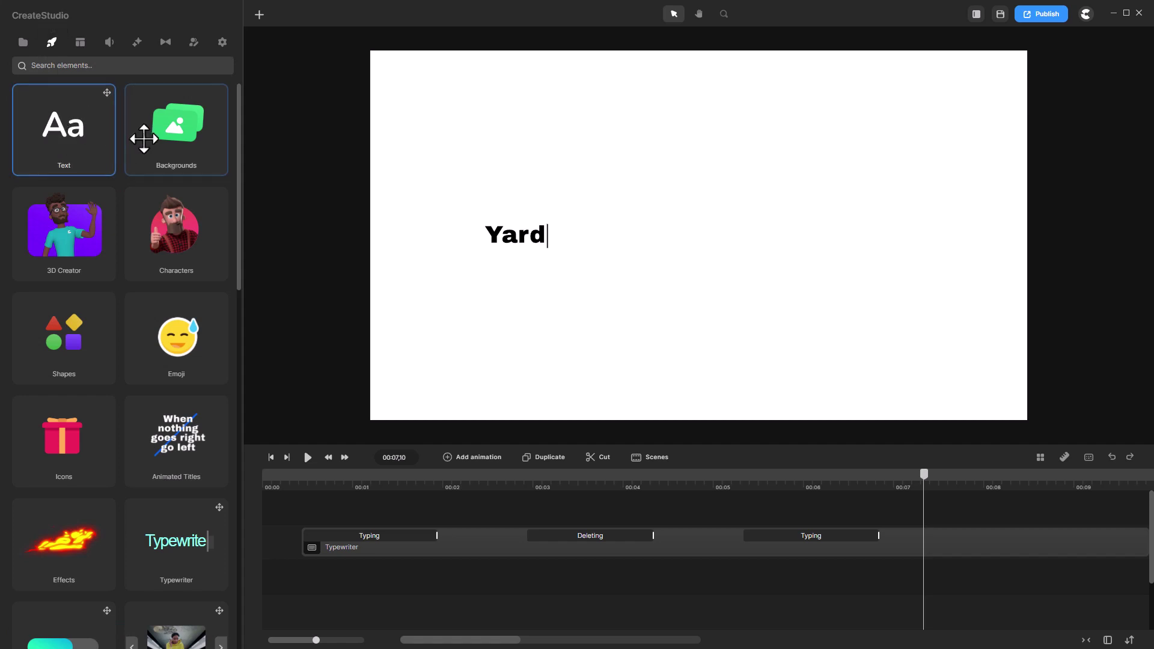
left_click(79, 236)
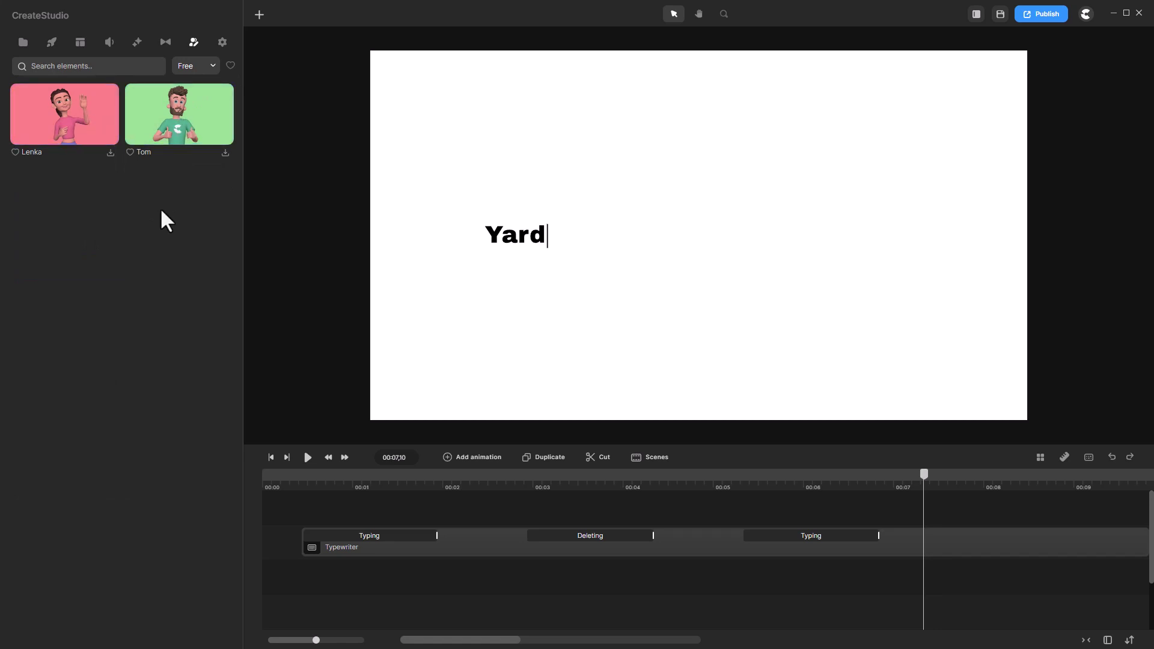
left_click(225, 153)
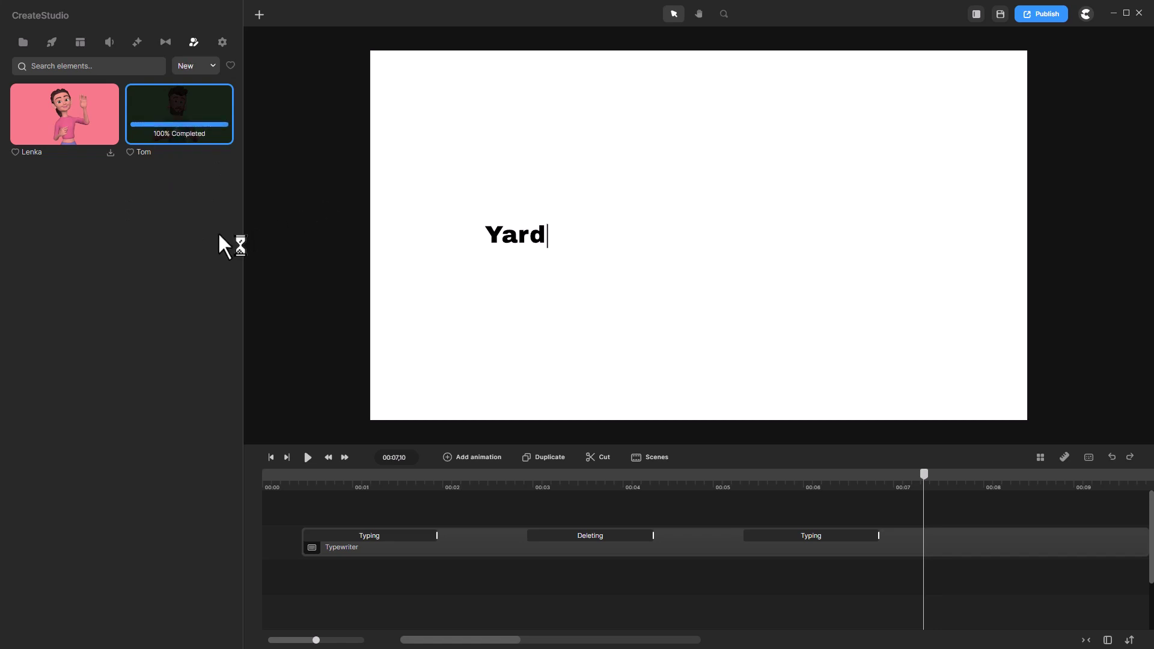
- Drop Tom into the scene and move him to the right side
left_click_drag(172, 120, 500, 138)
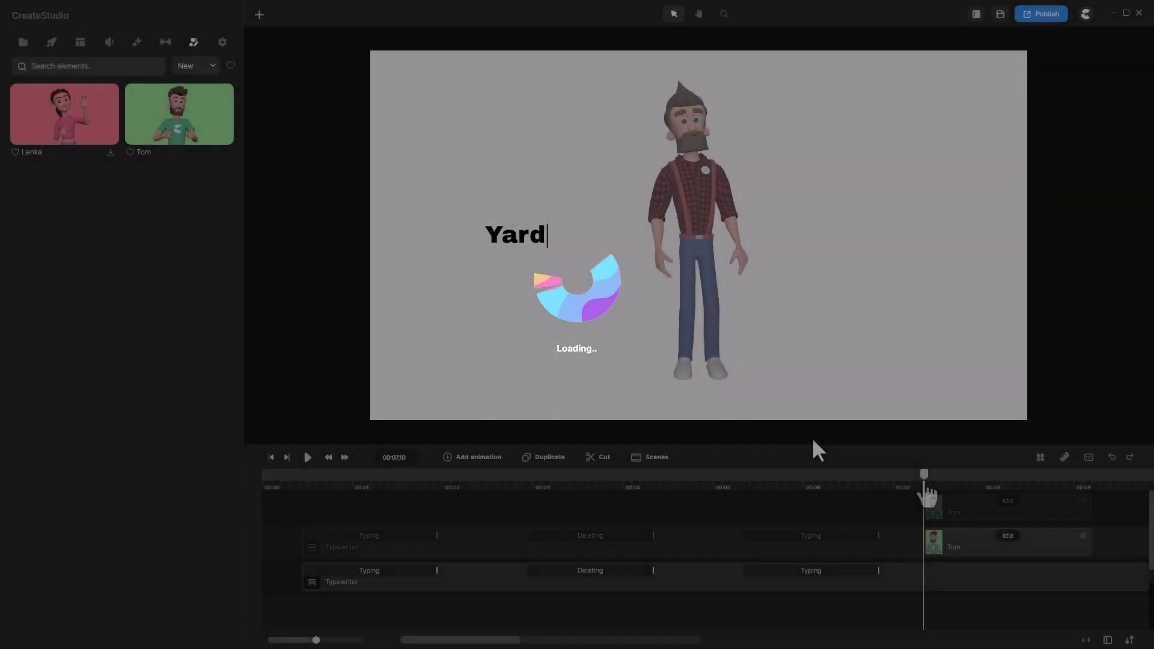
left_click(931, 481)
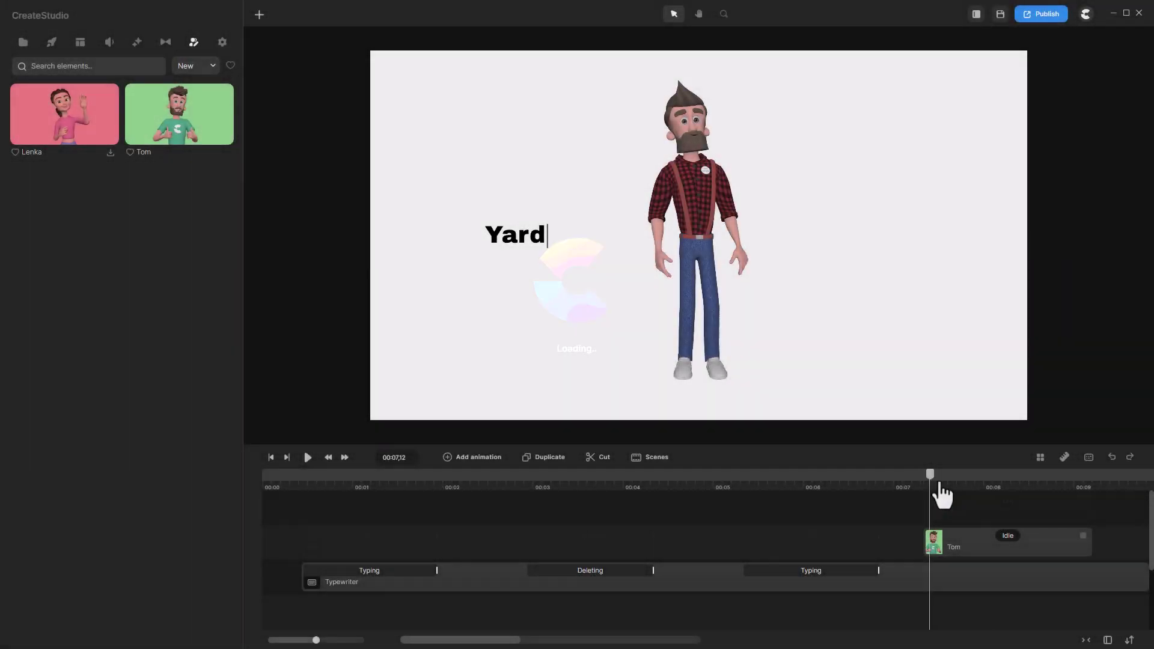
left_click_drag(942, 485, 997, 493)
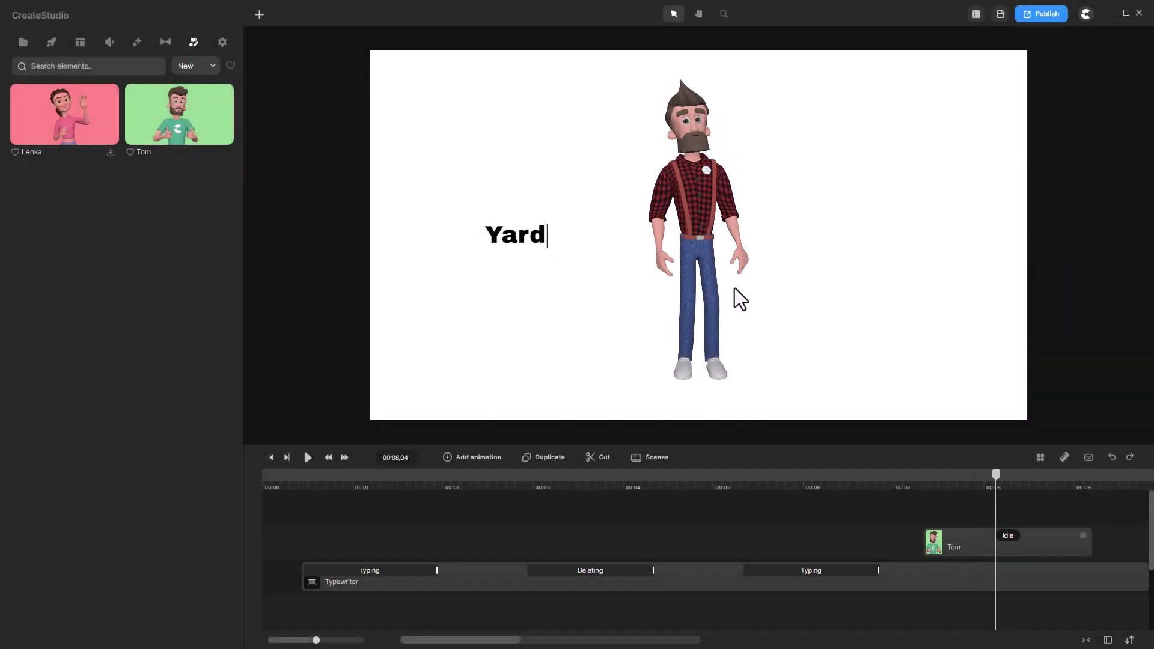
left_click_drag(732, 258, 809, 258)
- Enable Rotate and turn Tom into side profile facing left toward 'Yard'
left_click(122, 71)
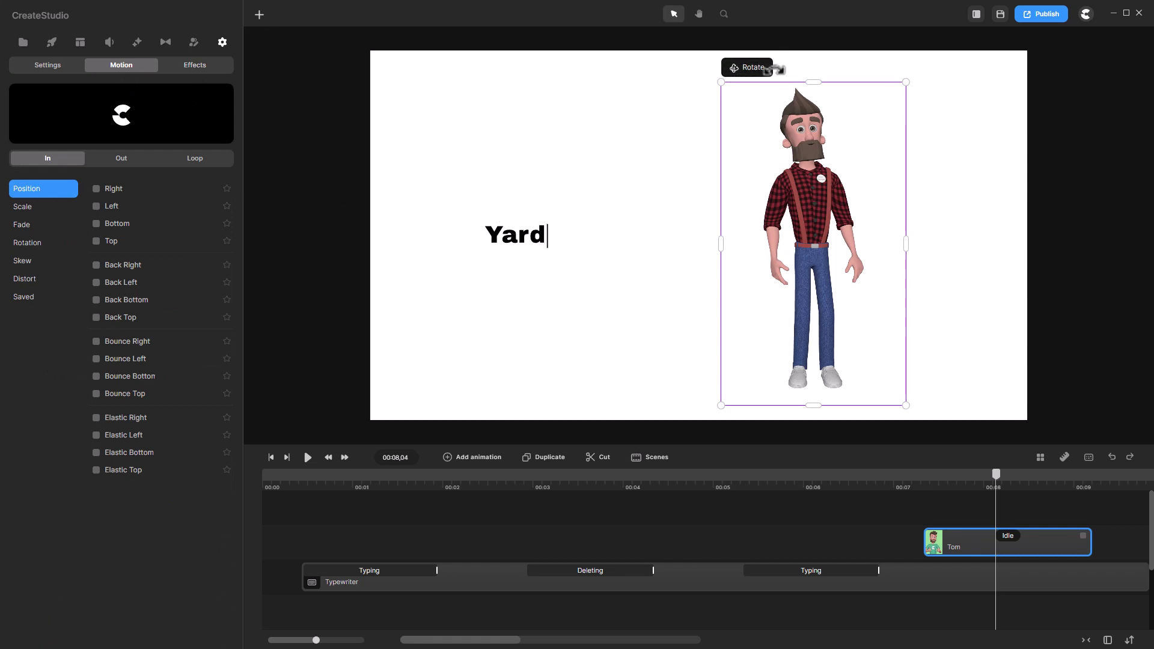
left_click(747, 68)
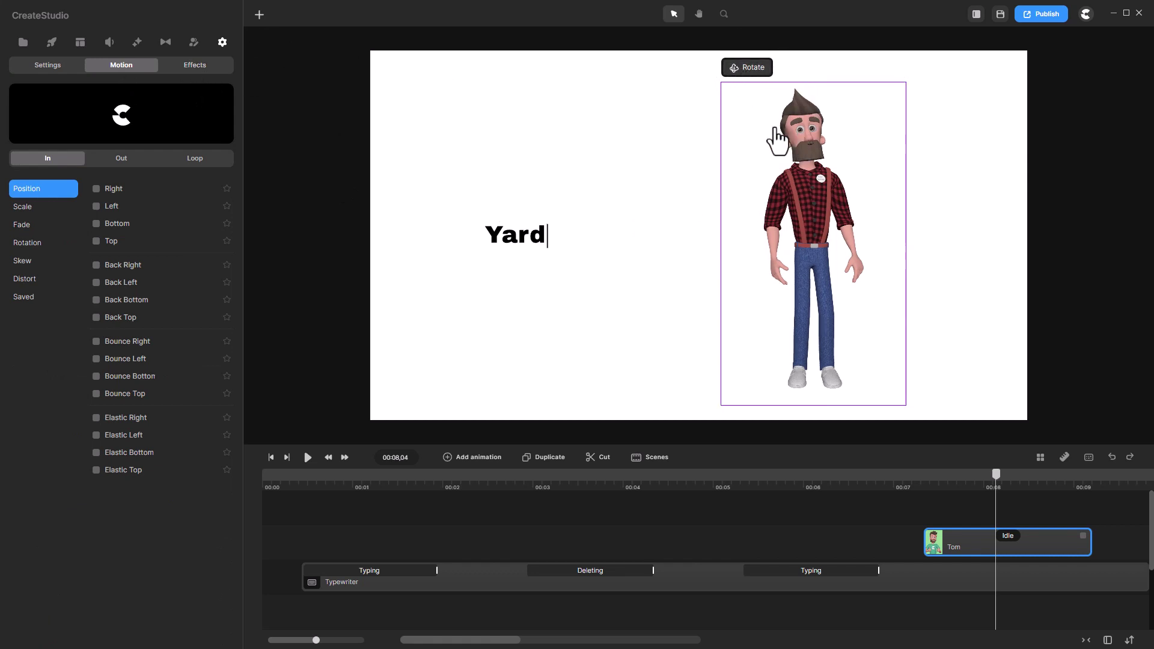
left_click_drag(778, 138, 890, 166)
left_click(201, 68)
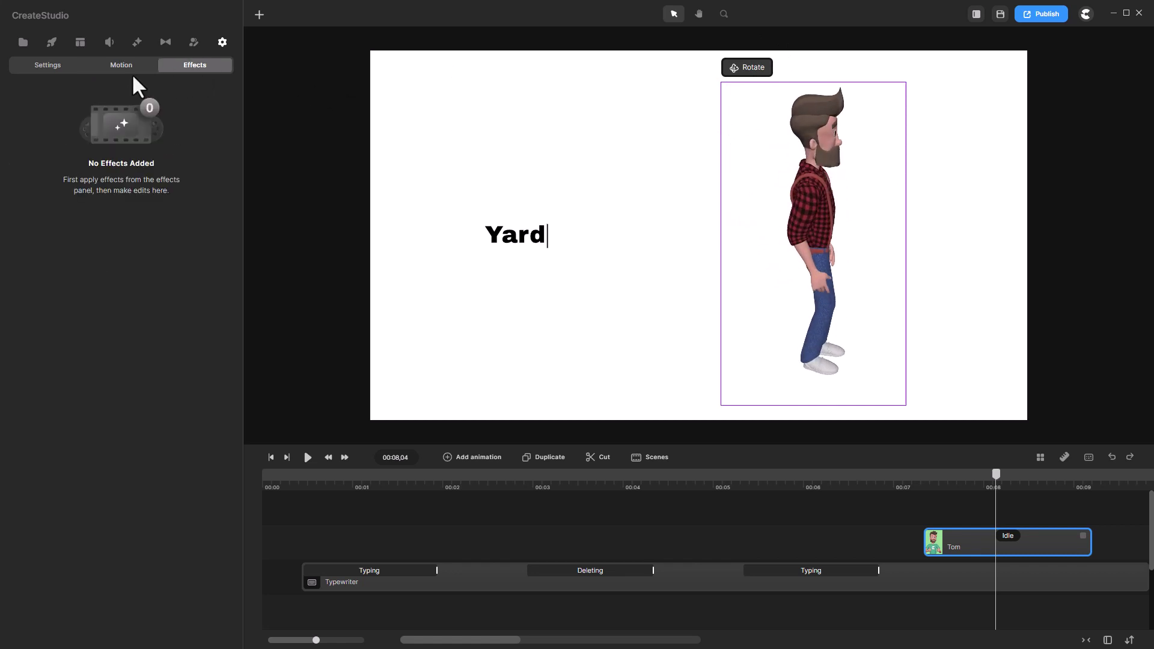
left_click(52, 70)
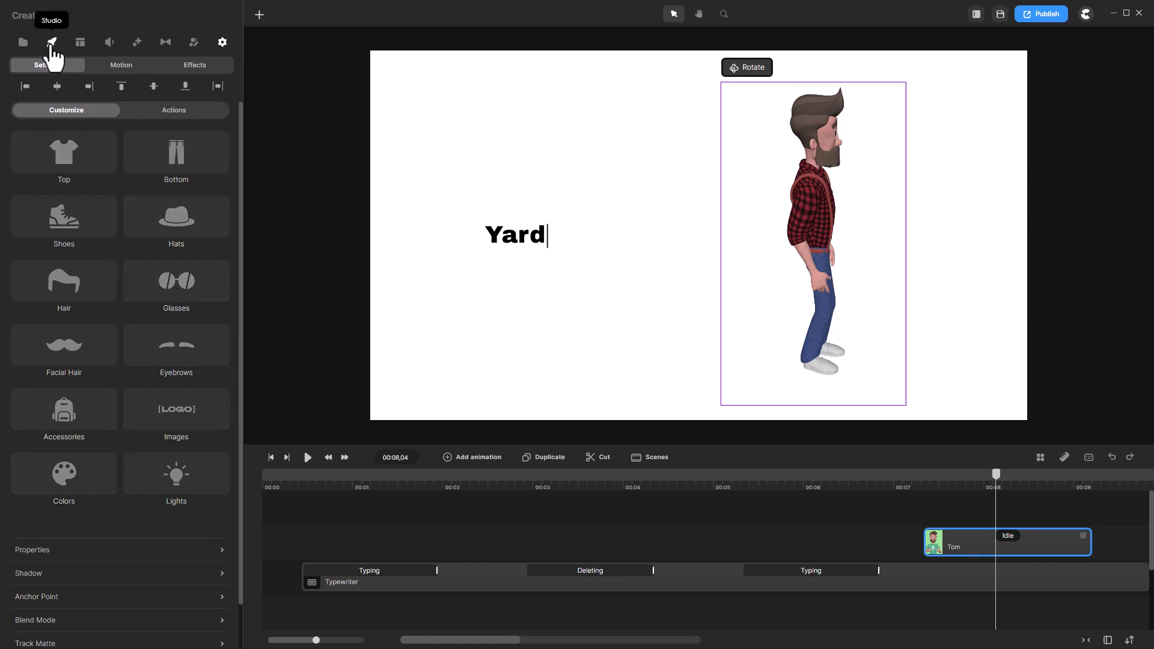
- Filter the character library to the Doodle category and download Doodle Guy
left_click(53, 48)
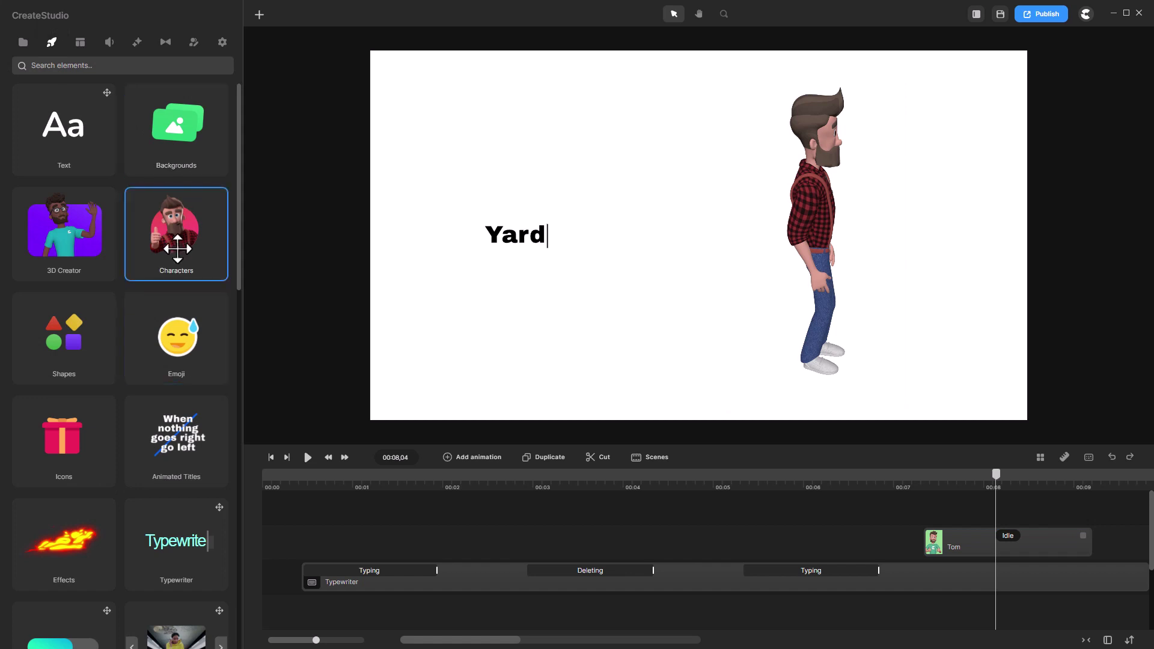
left_click(177, 248)
left_click(211, 90)
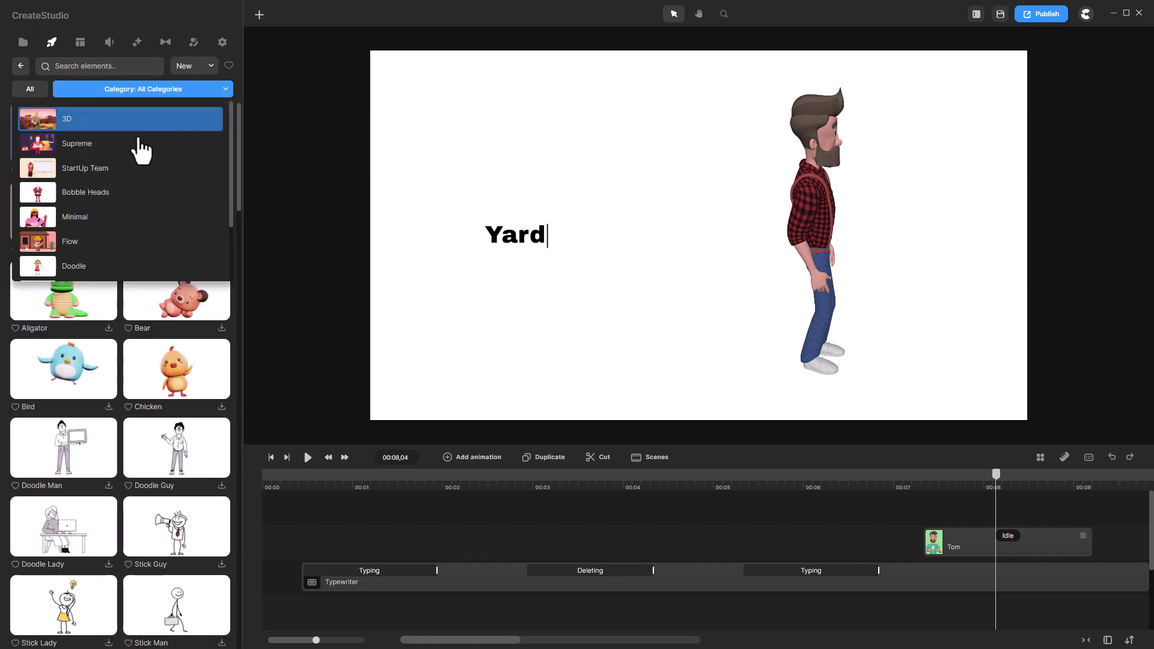
scroll(123, 227, "down", 3)
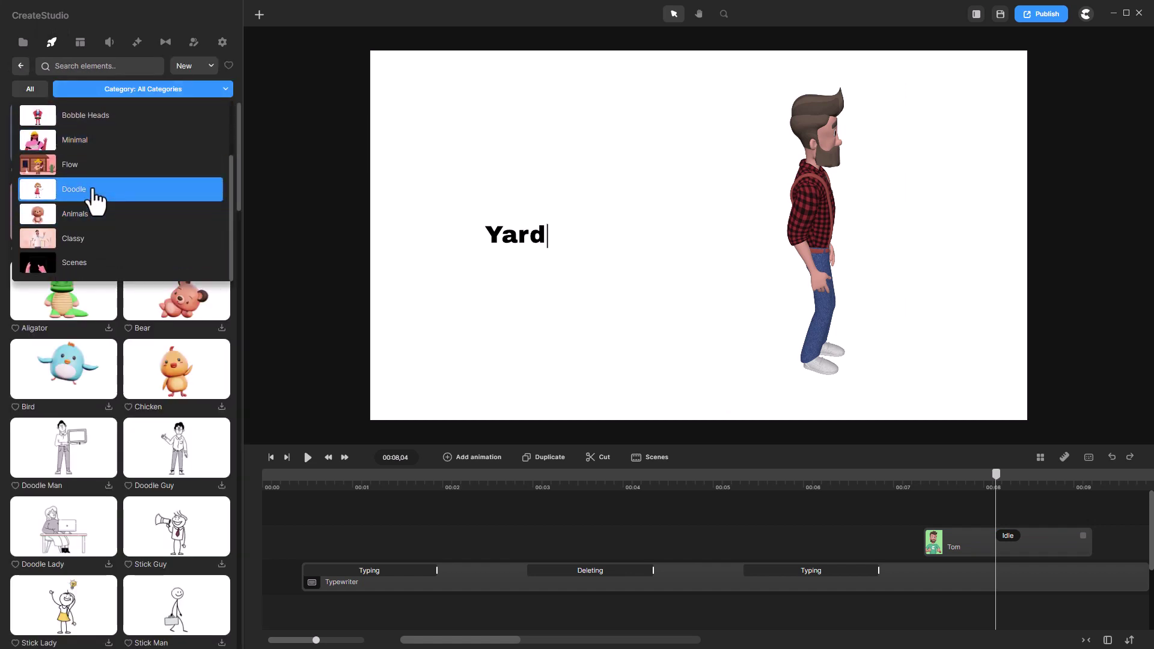
left_click(94, 200)
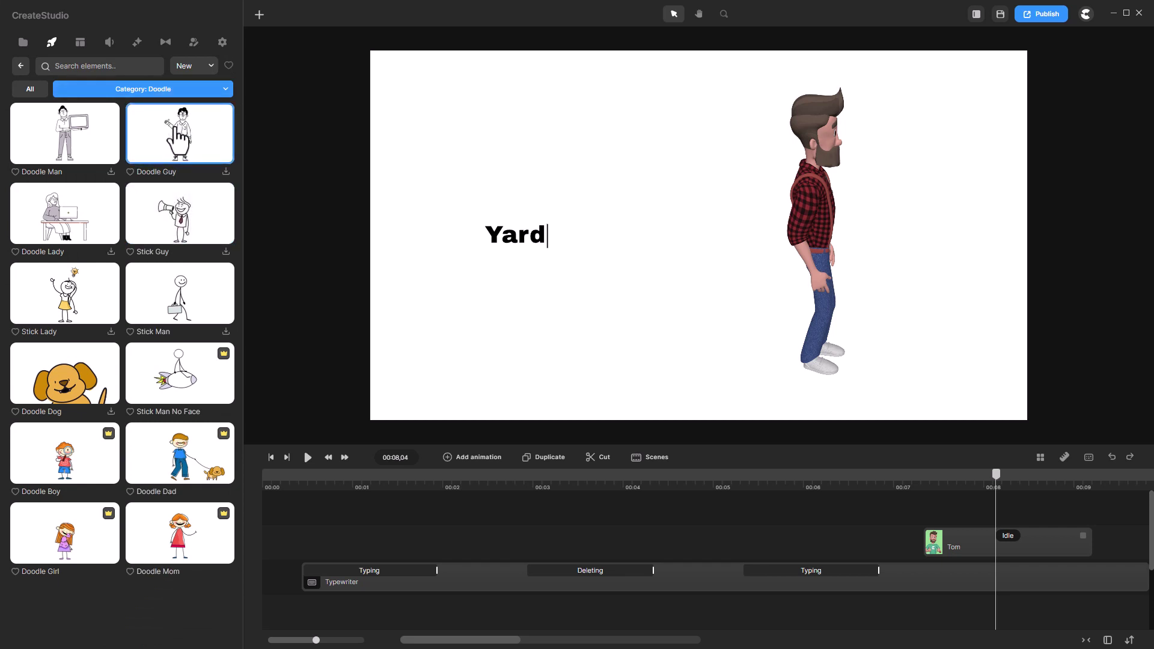
left_click(201, 157)
- Place Doodle Guy between 'Yard' and Tom, enlarged to nearly full scene height
mouse_move(155, 155)
left_mouse_down()
mouse_move(240, 162)
mouse_move(488, 129)
left_mouse_up()
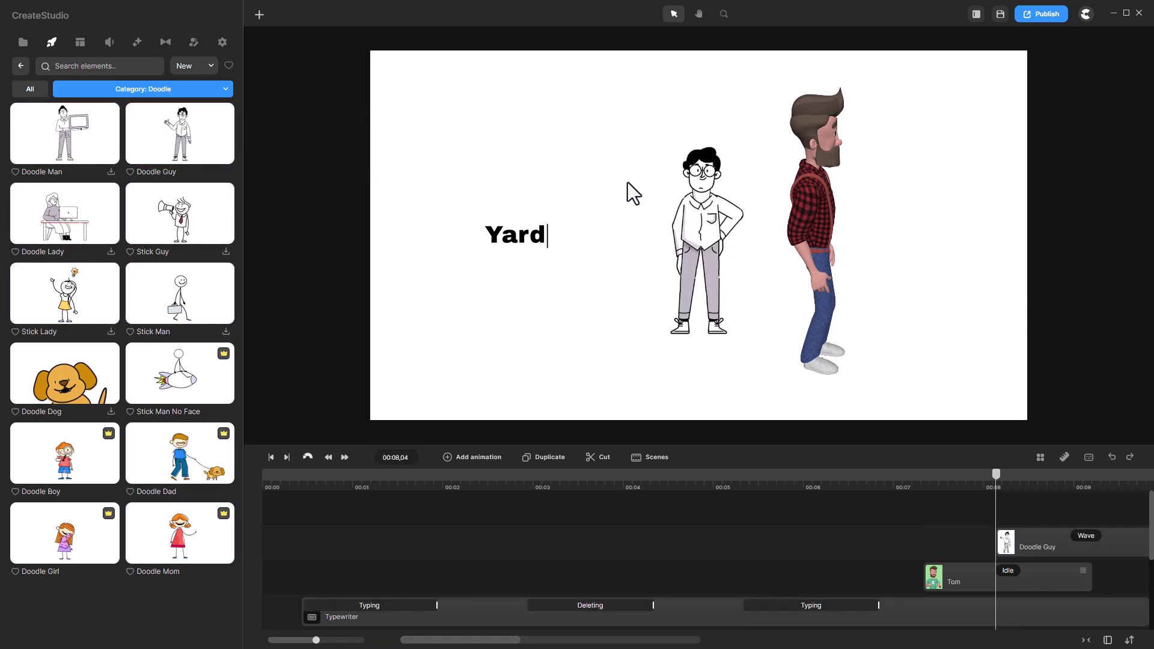
left_click(640, 147)
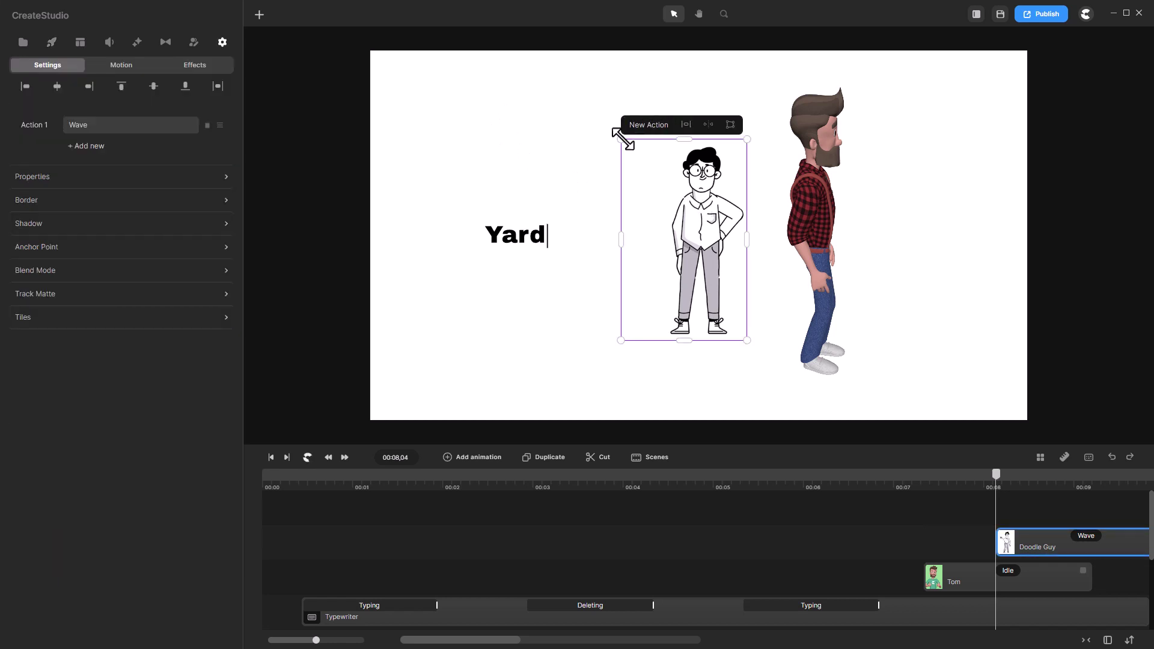
left_click_drag(624, 139, 569, 88)
left_click(498, 125)
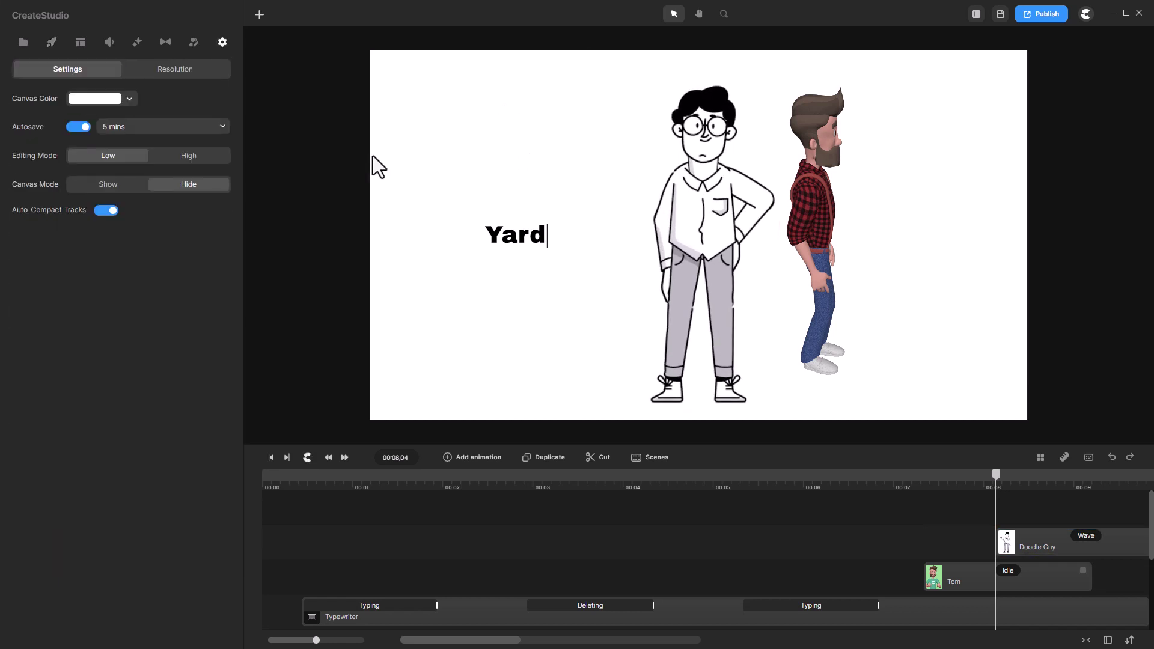
left_click(710, 193)
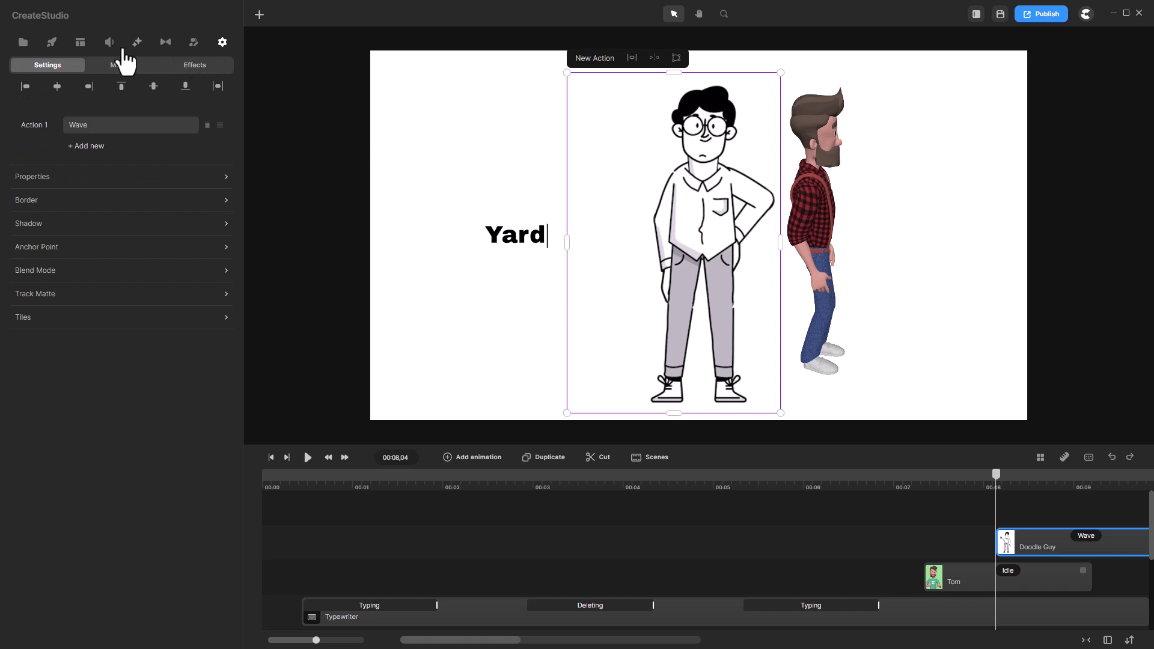
left_click(51, 43)
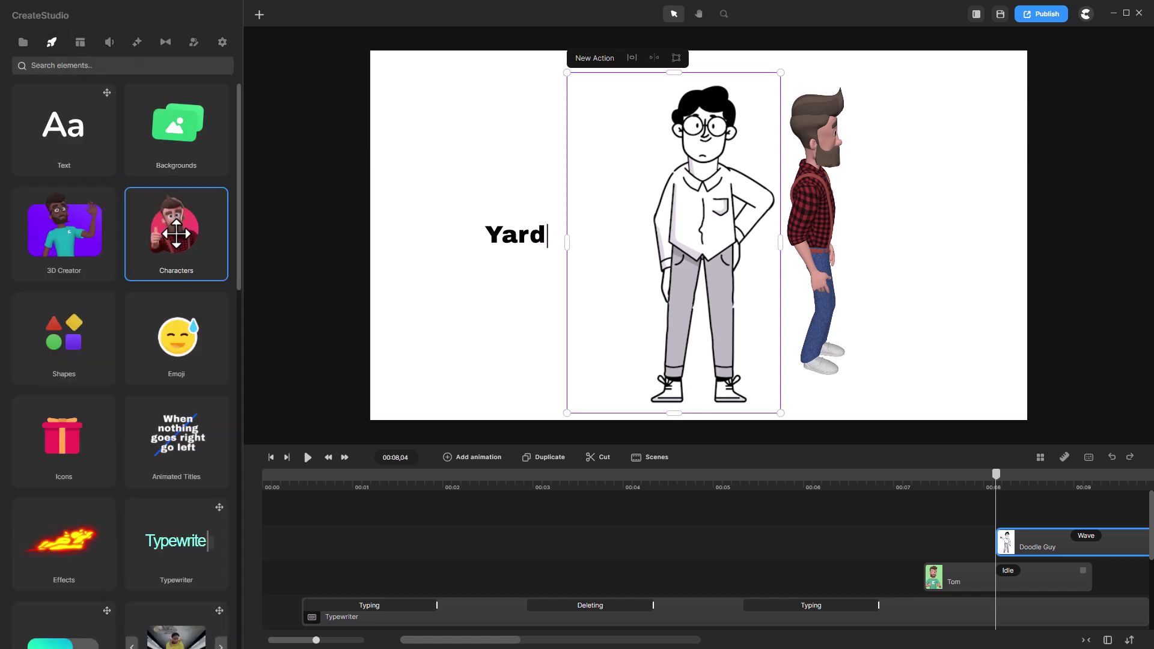
- Filter characters to Doodle, try Stick Man No Face, and dismiss the upgrade offer
left_click(162, 243)
left_click(165, 92)
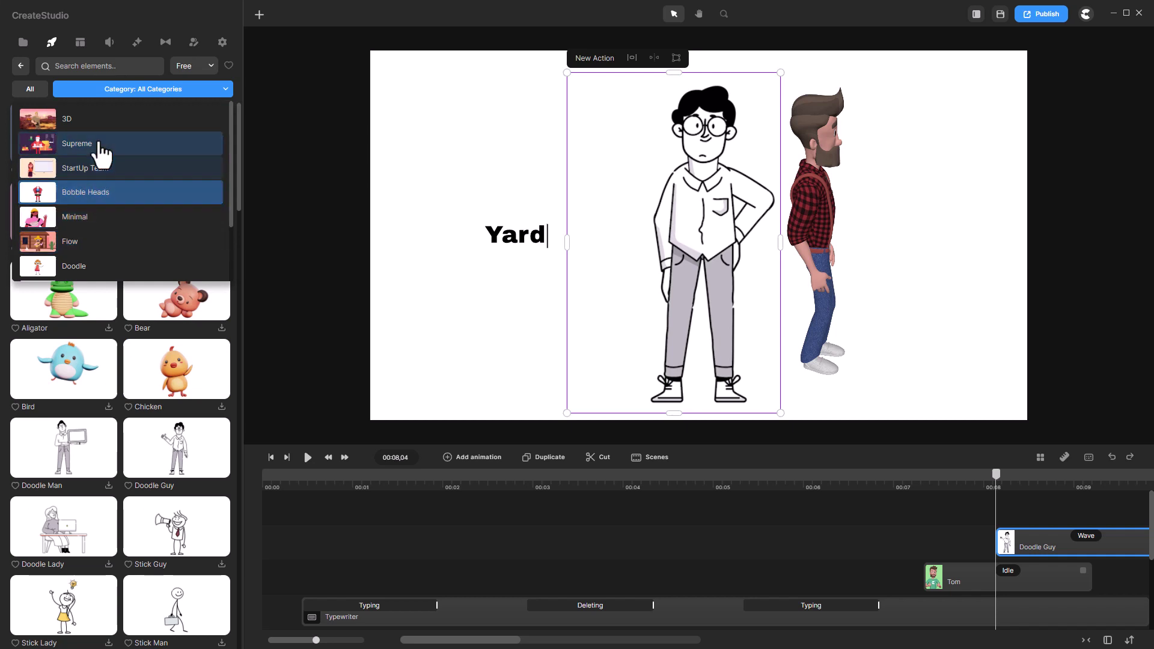
scroll(93, 216, "down", 1)
scroll(81, 221, "down", 1)
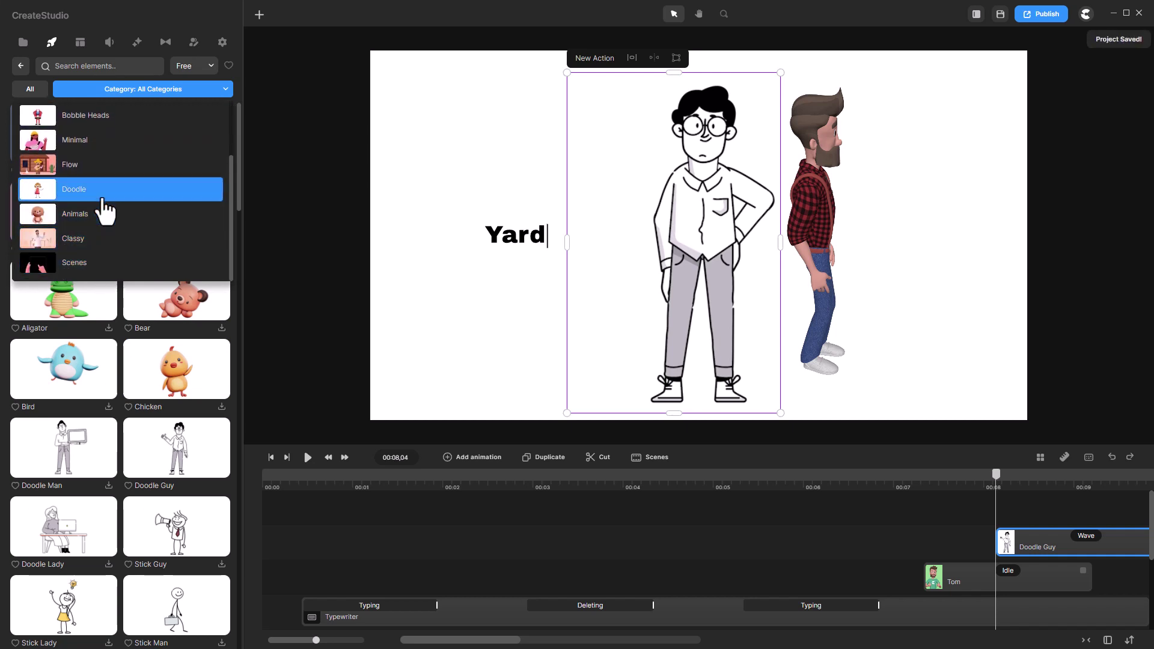
left_click(101, 193)
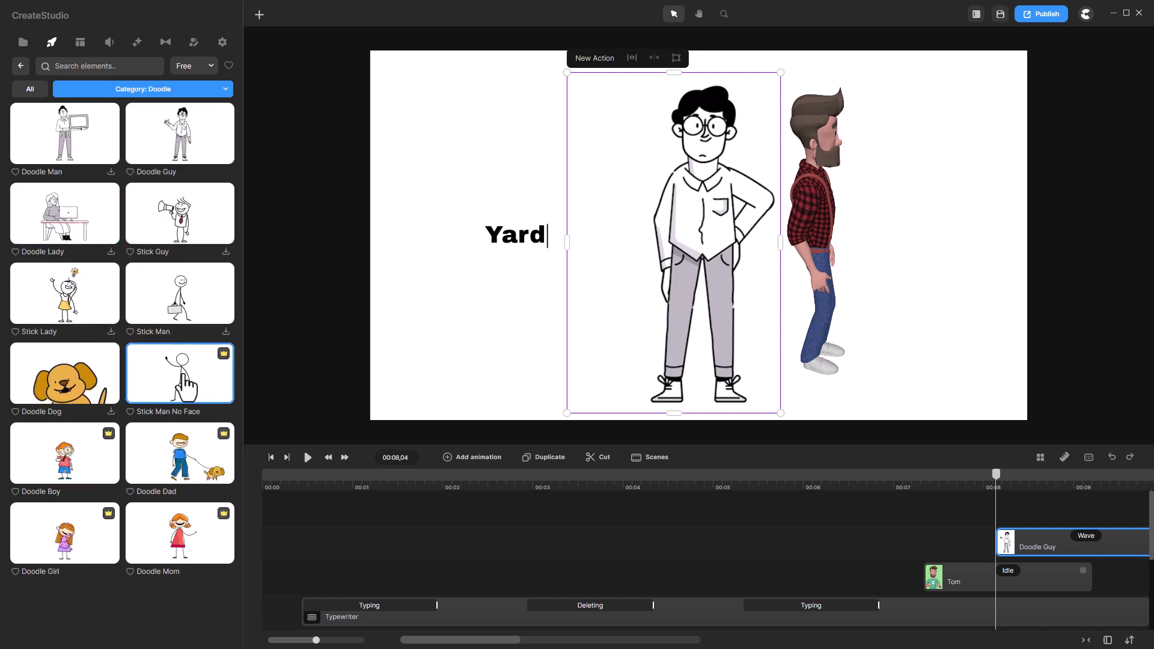
left_click(231, 367)
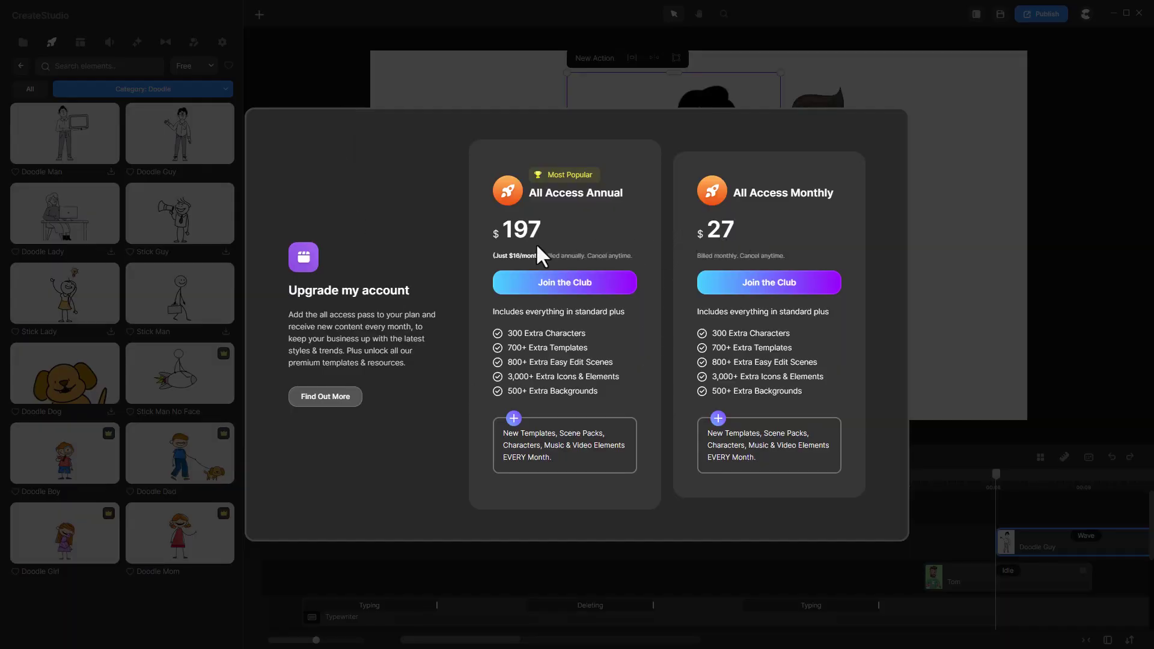
left_click(340, 73)
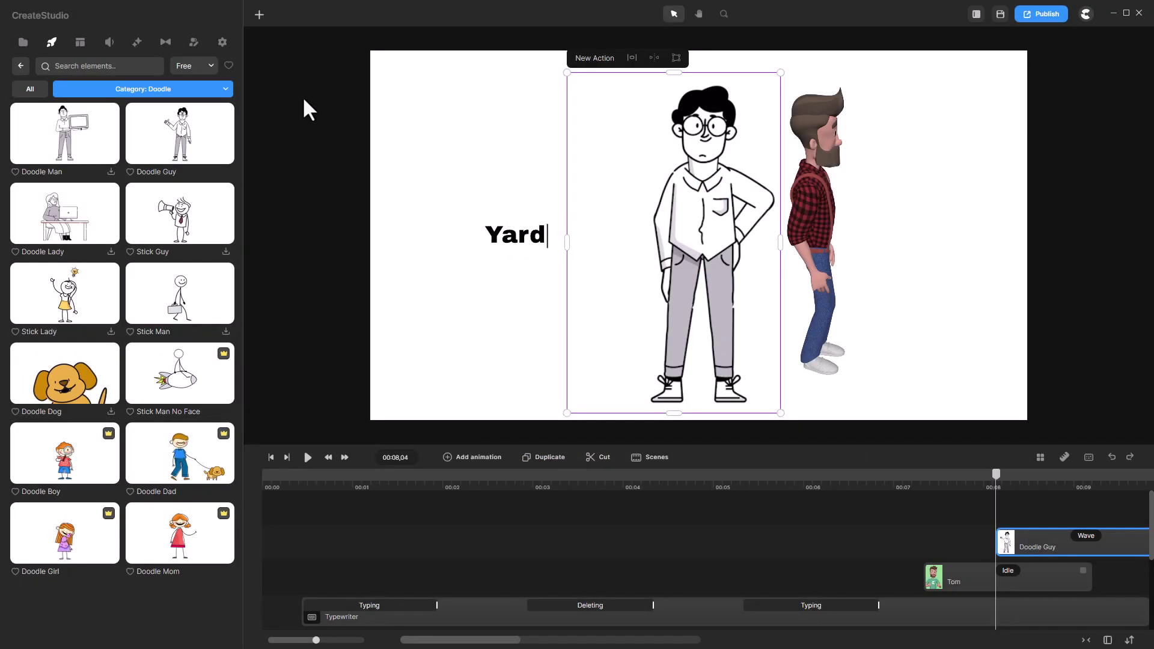
- Deselect Doodle Guy, browse the free Shapes assets, and return to element categories
left_click(302, 150)
left_click(51, 42)
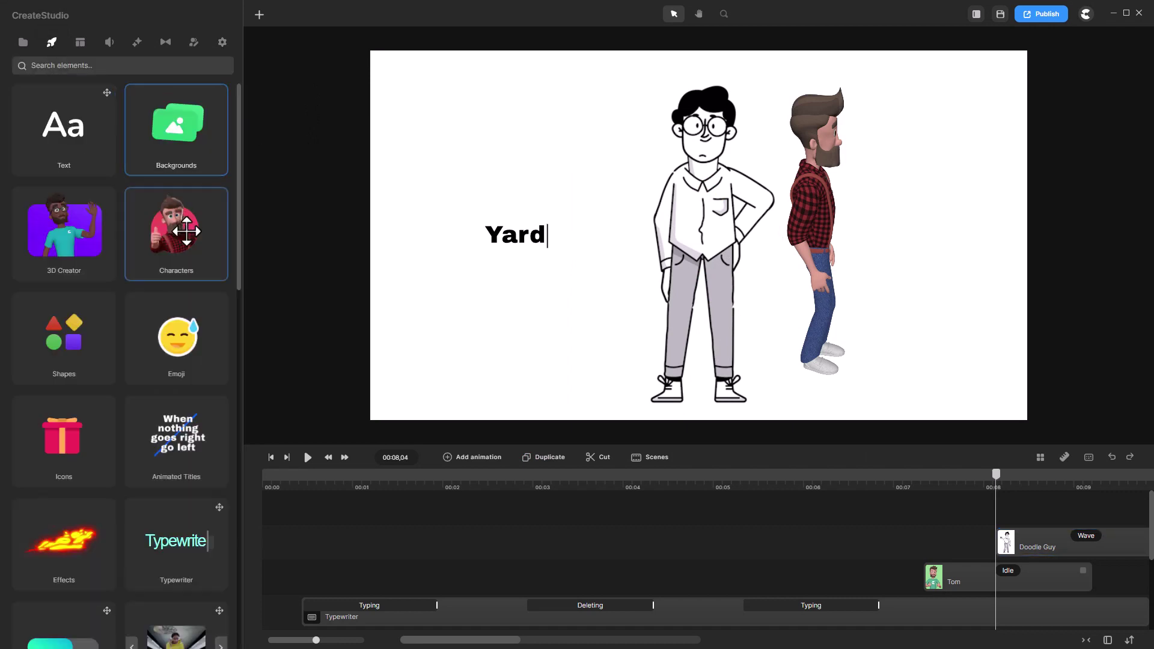
left_click(64, 335)
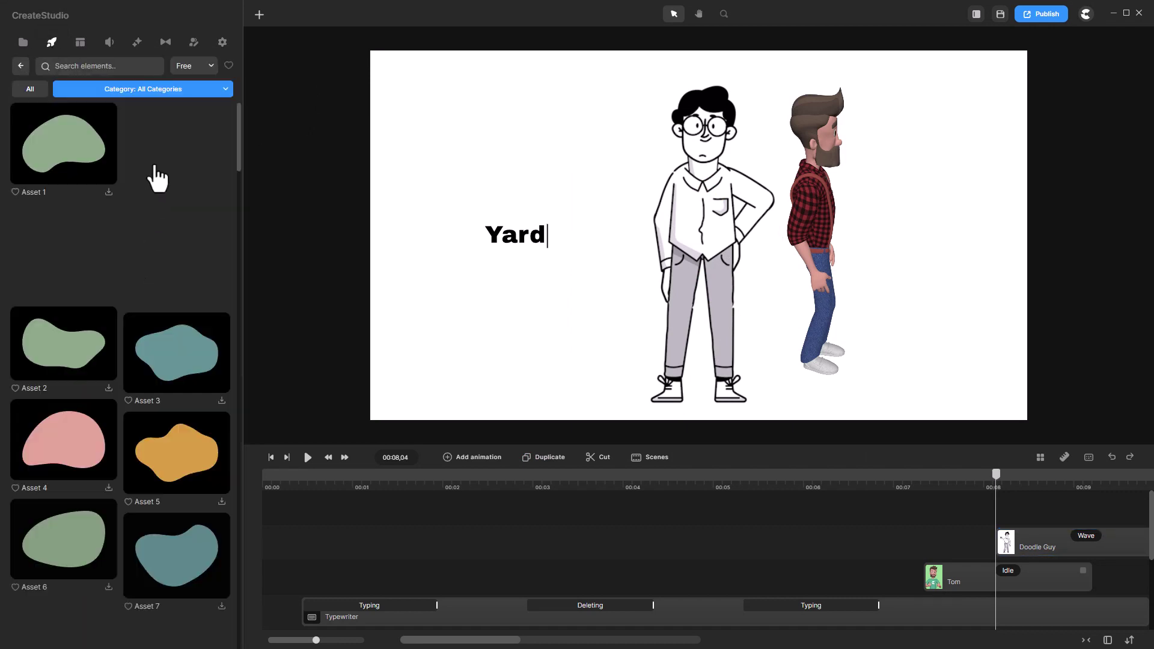
scroll(124, 365, "down", 2)
scroll(126, 336, "up", 2)
scroll(140, 293, "down", 5)
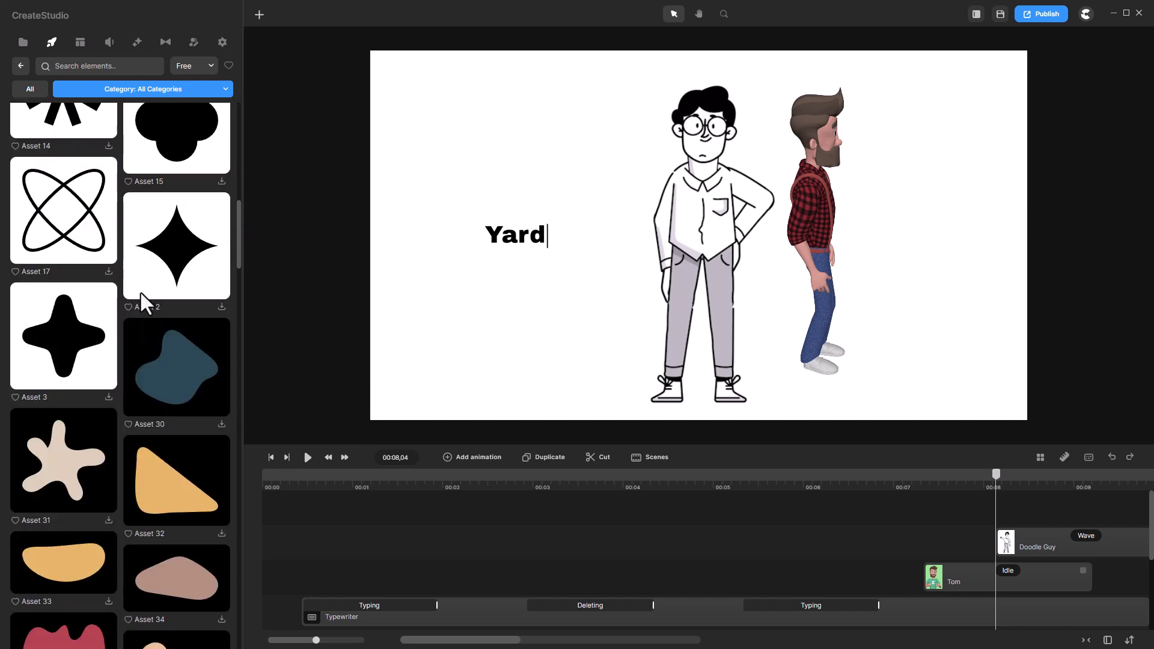
scroll(141, 253, "up", 4)
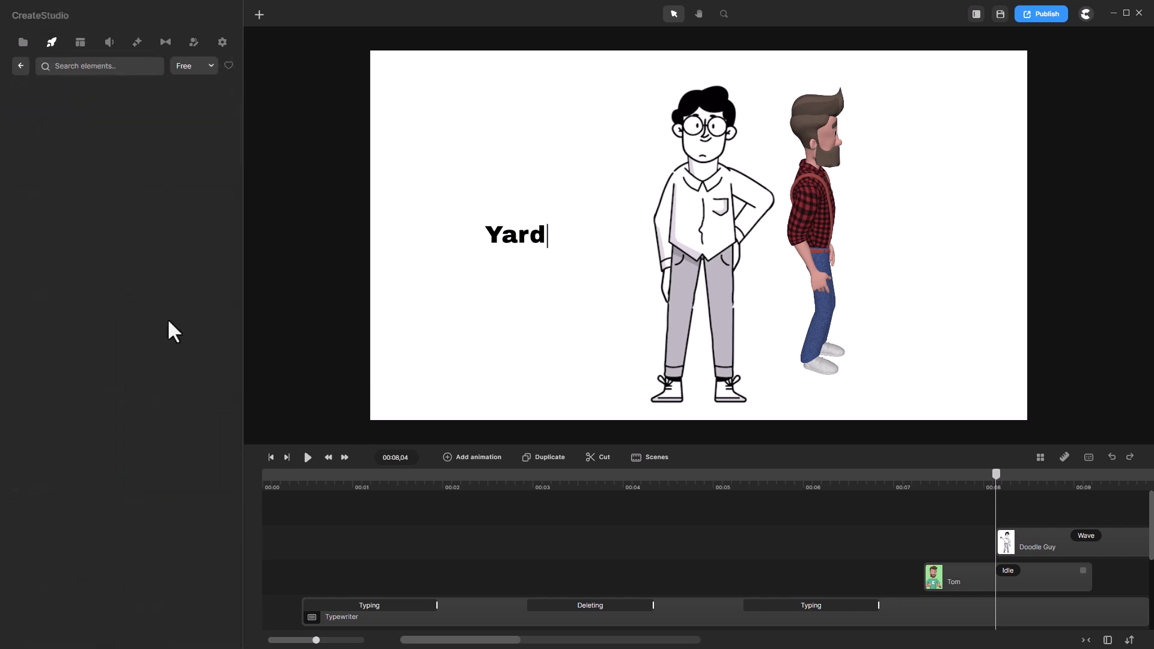
left_click(20, 65)
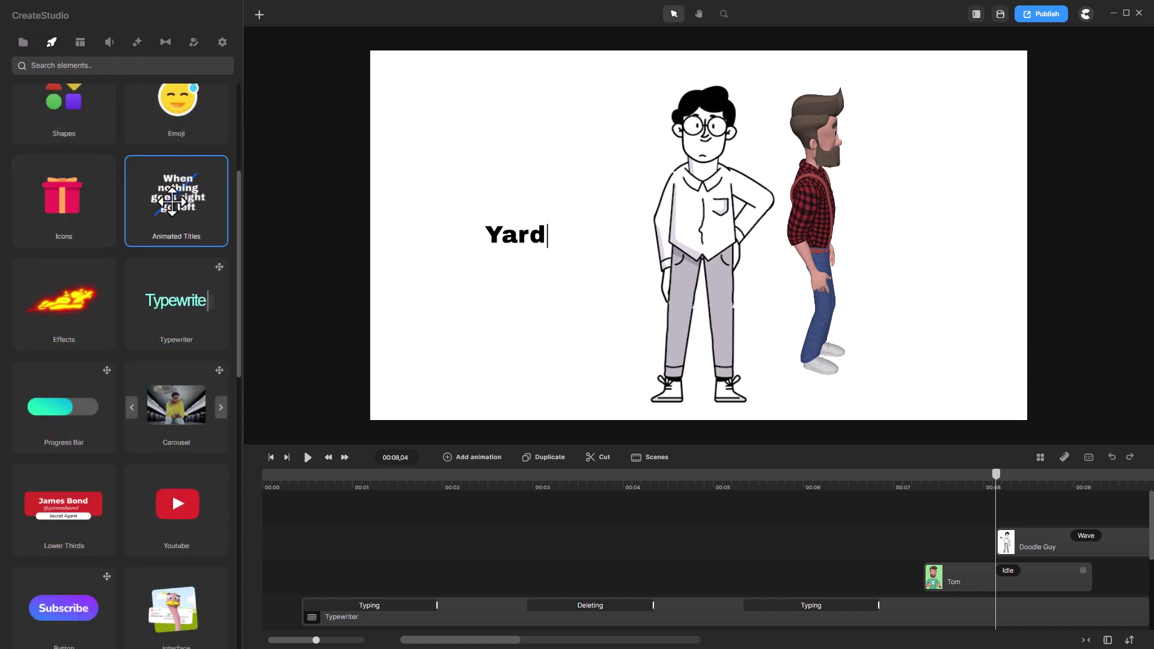
left_click(172, 202)
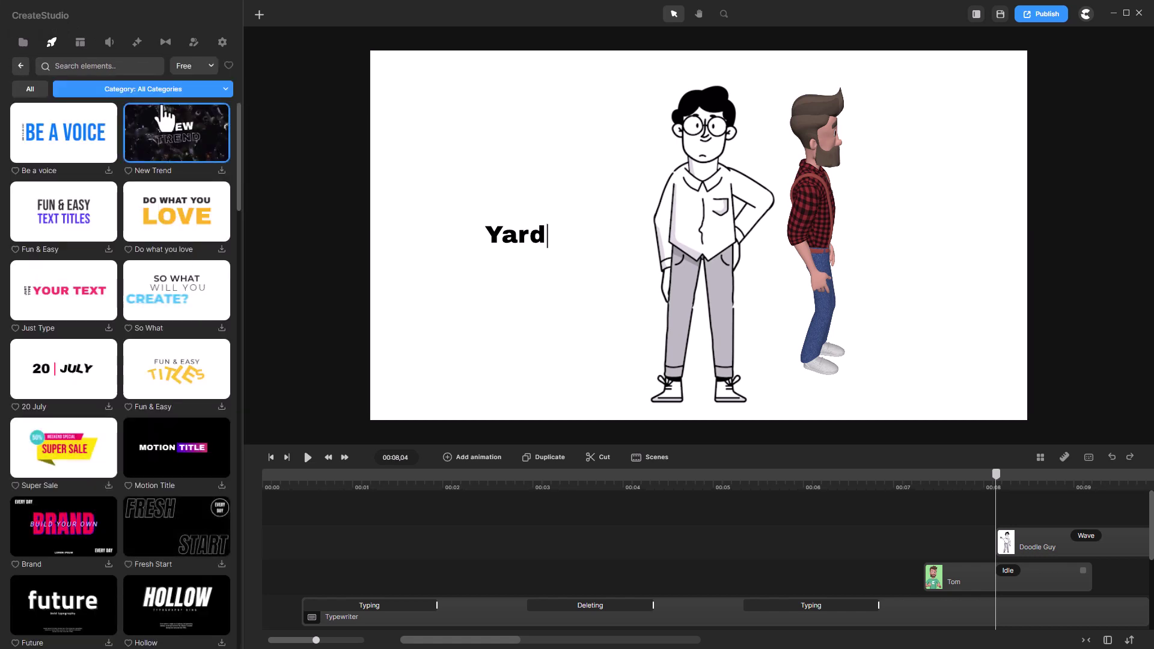
scroll(143, 295, "down", 10)
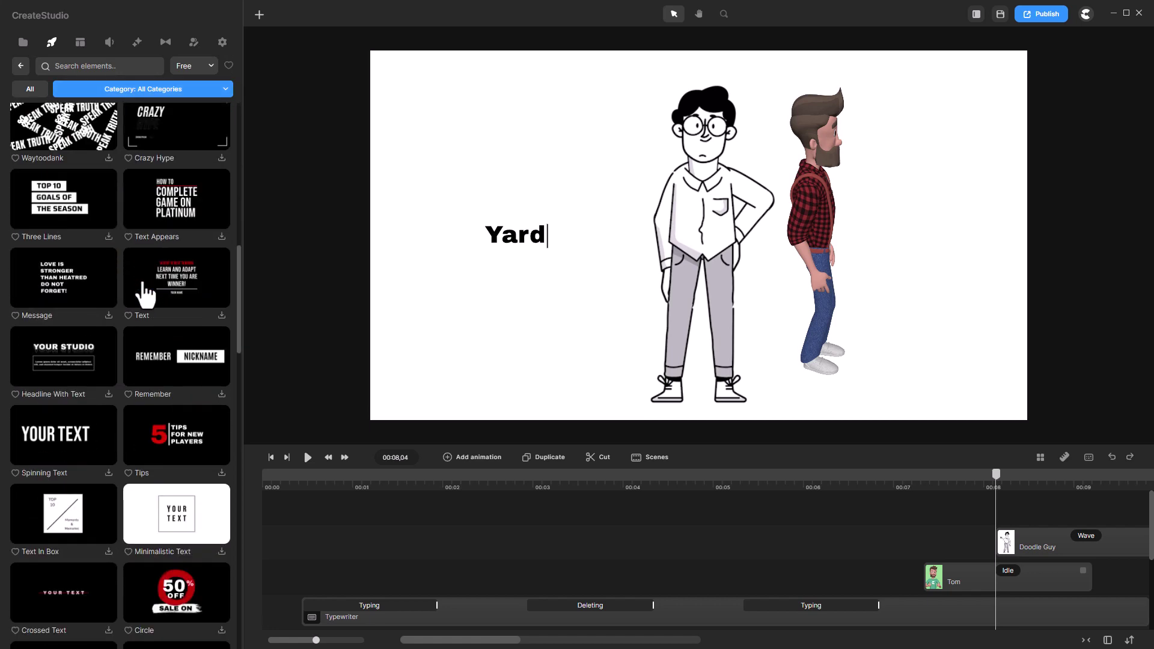
scroll(143, 295, "down", 8)
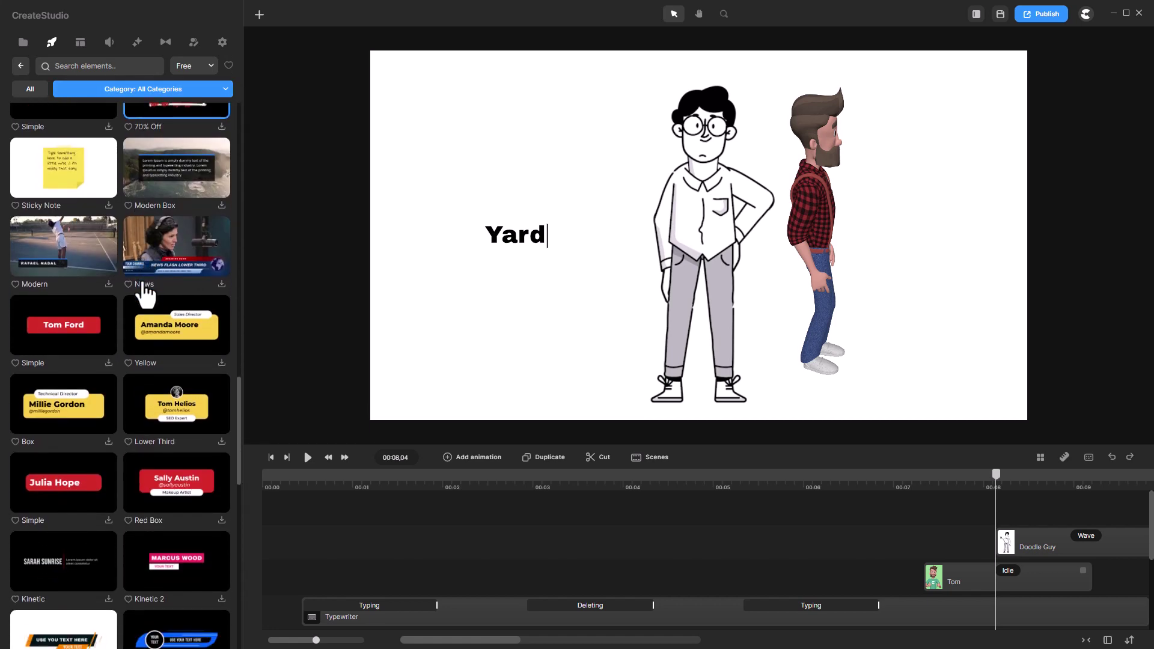
scroll(145, 293, "down", 1)
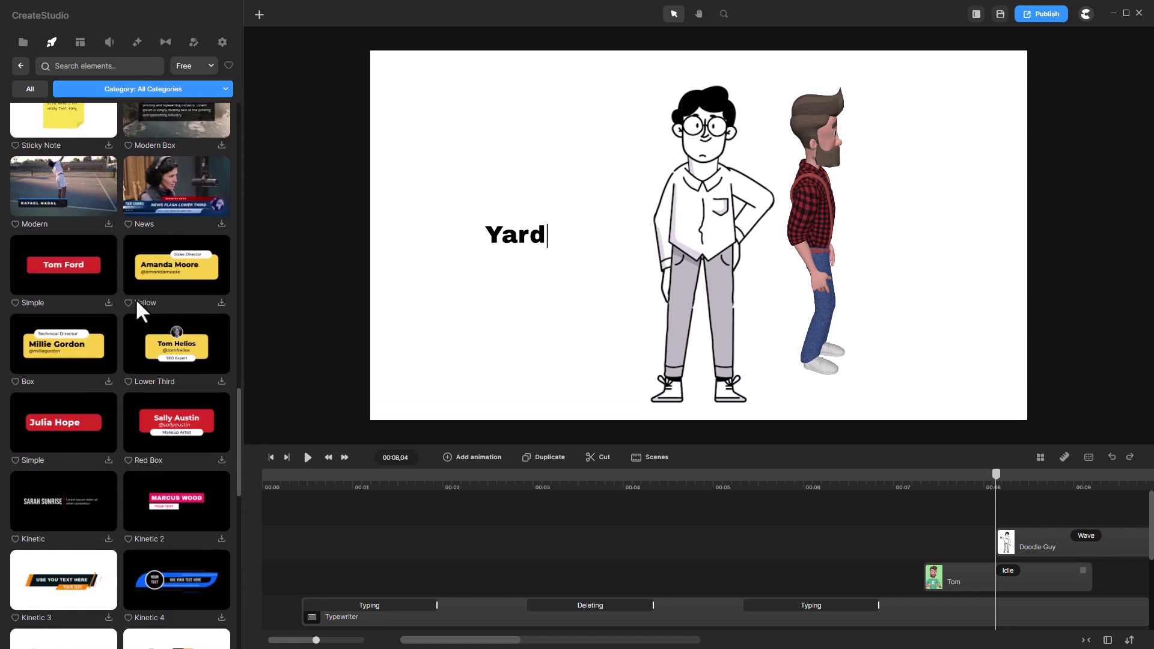
scroll(143, 374, "down", 5)
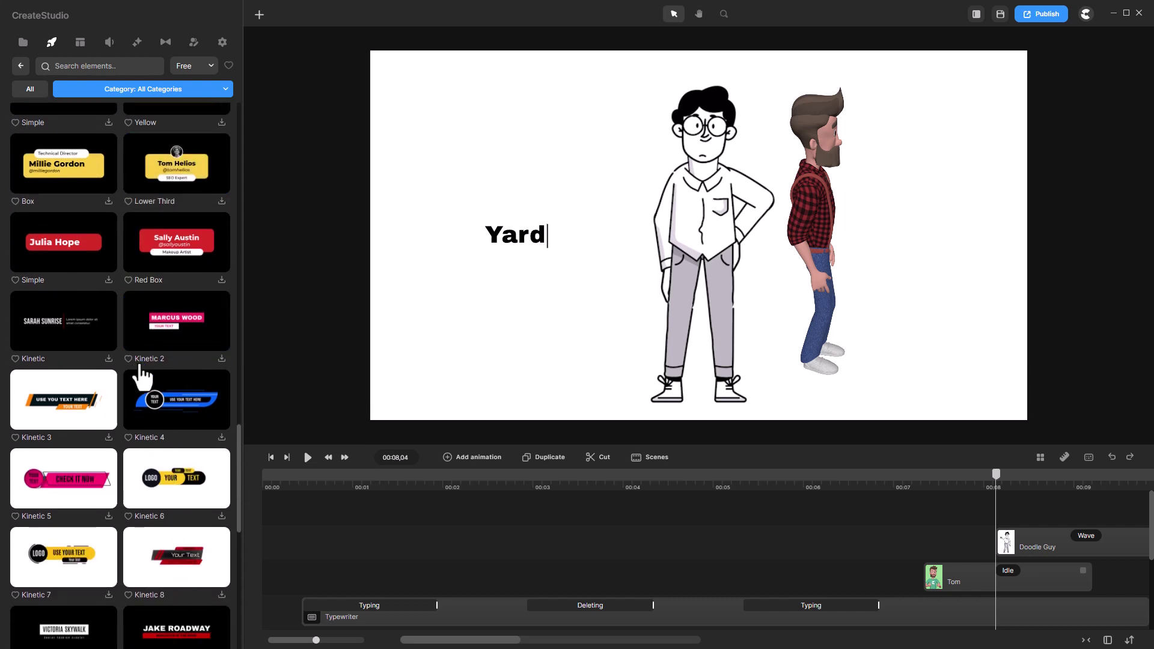
scroll(143, 374, "down", 5)
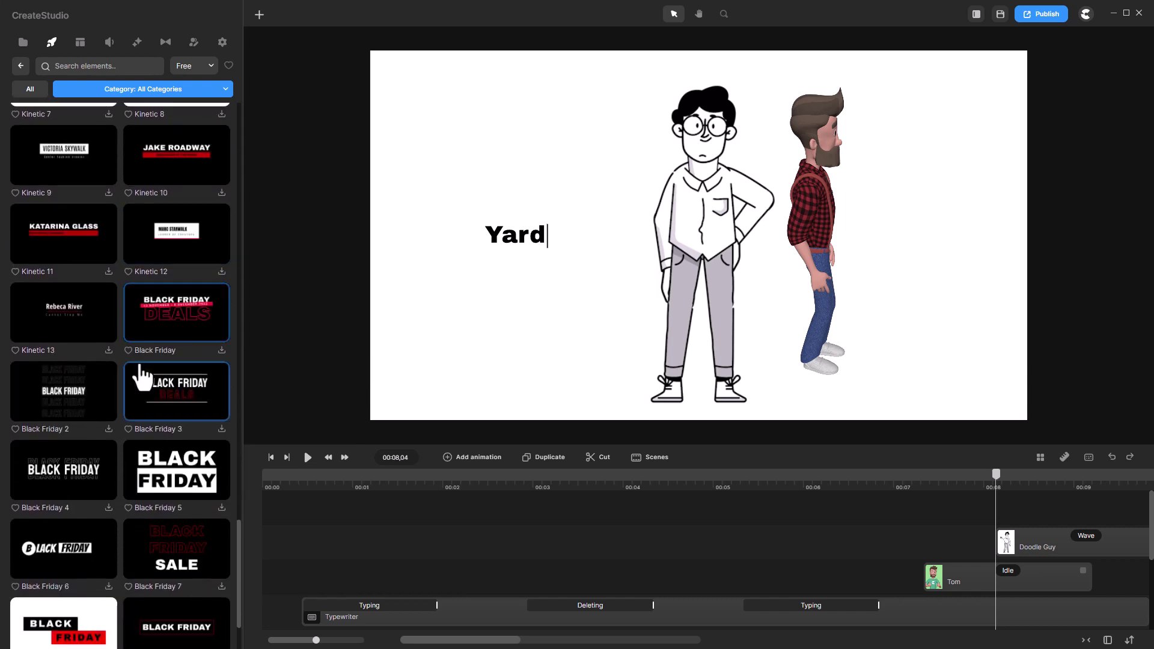
scroll(141, 370, "up", 10)
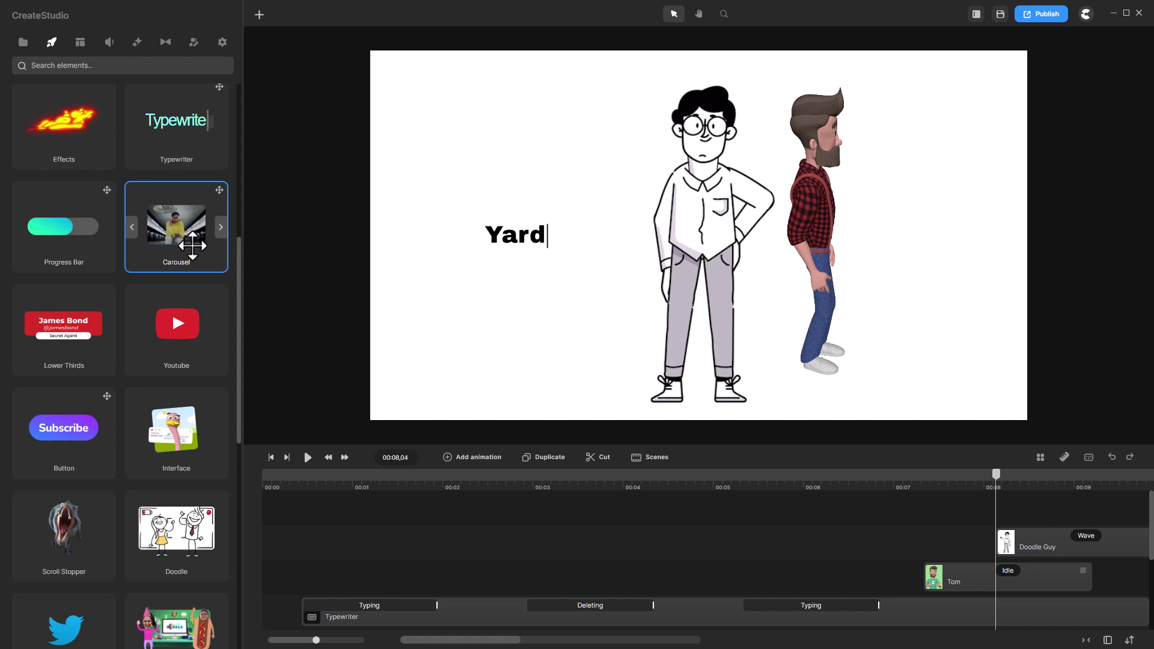
- Open the Doodle elements category and scroll its assets back to Parchment
scroll(193, 246, "down", 4)
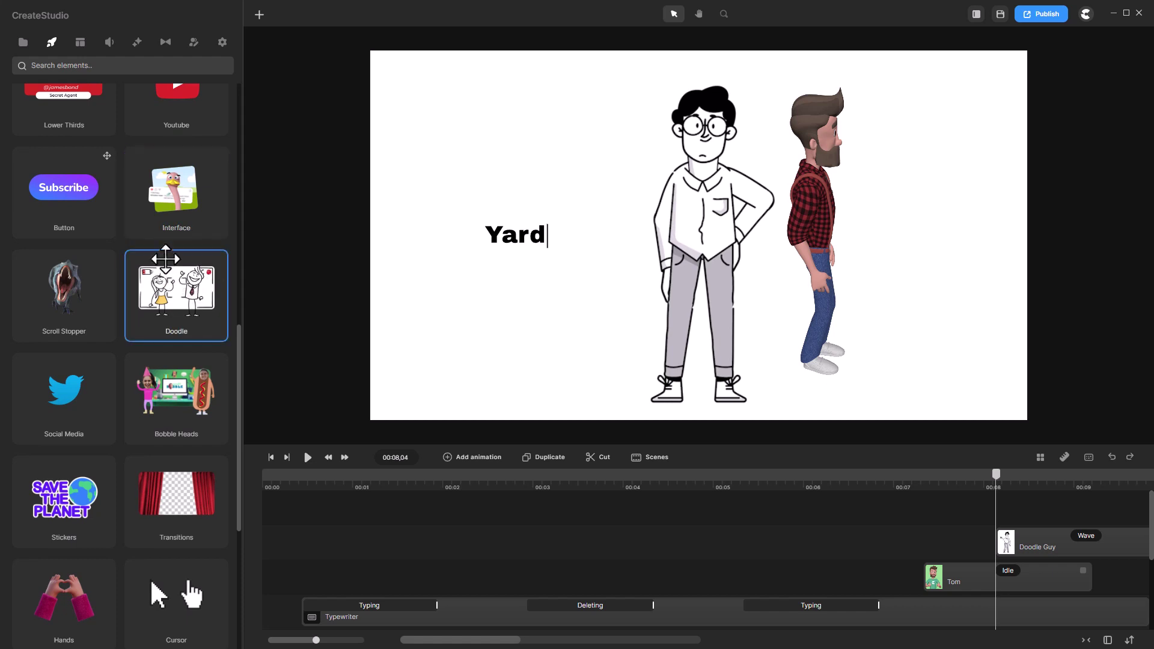
left_click(165, 258)
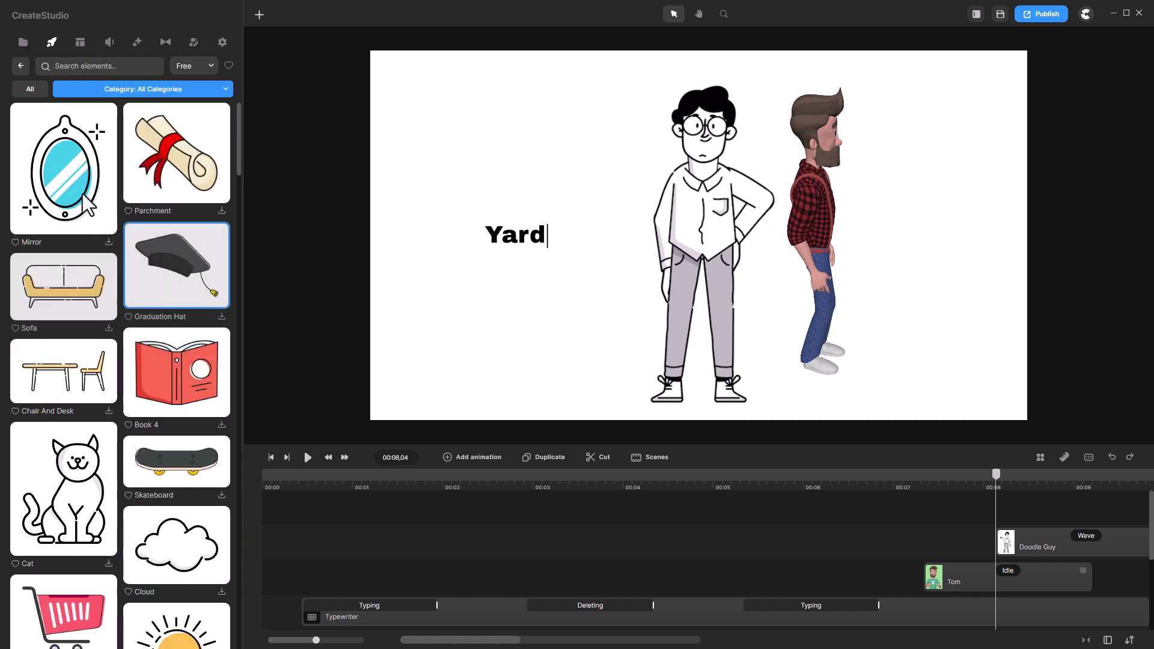
scroll(112, 327, "down", 5)
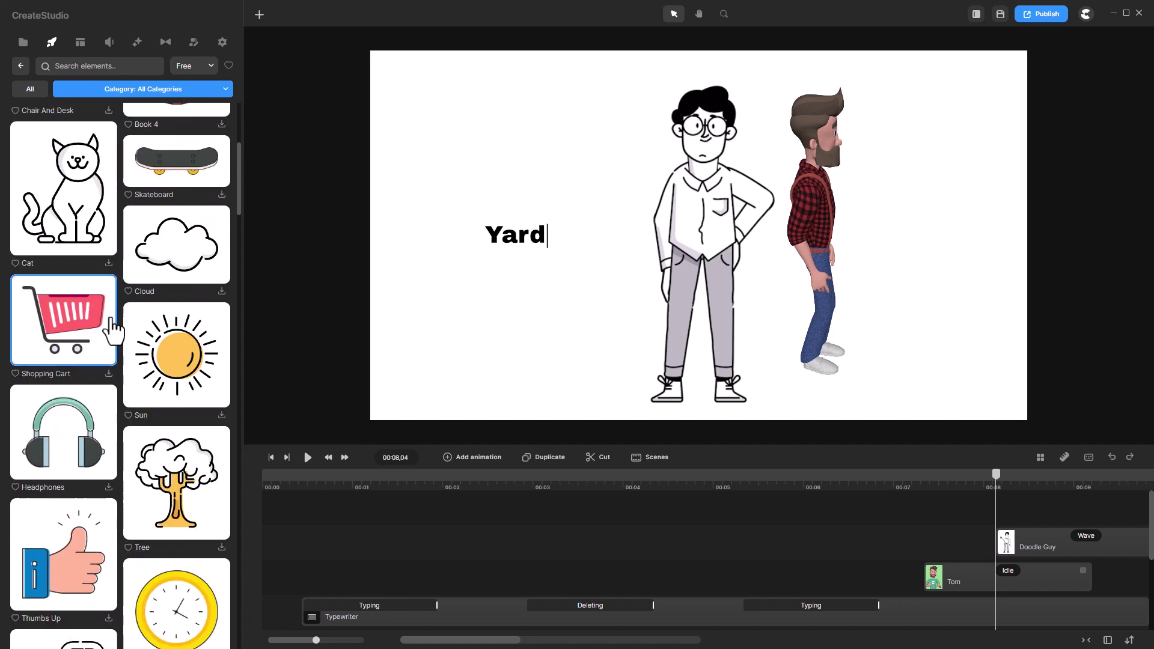
scroll(112, 328, "down", 12)
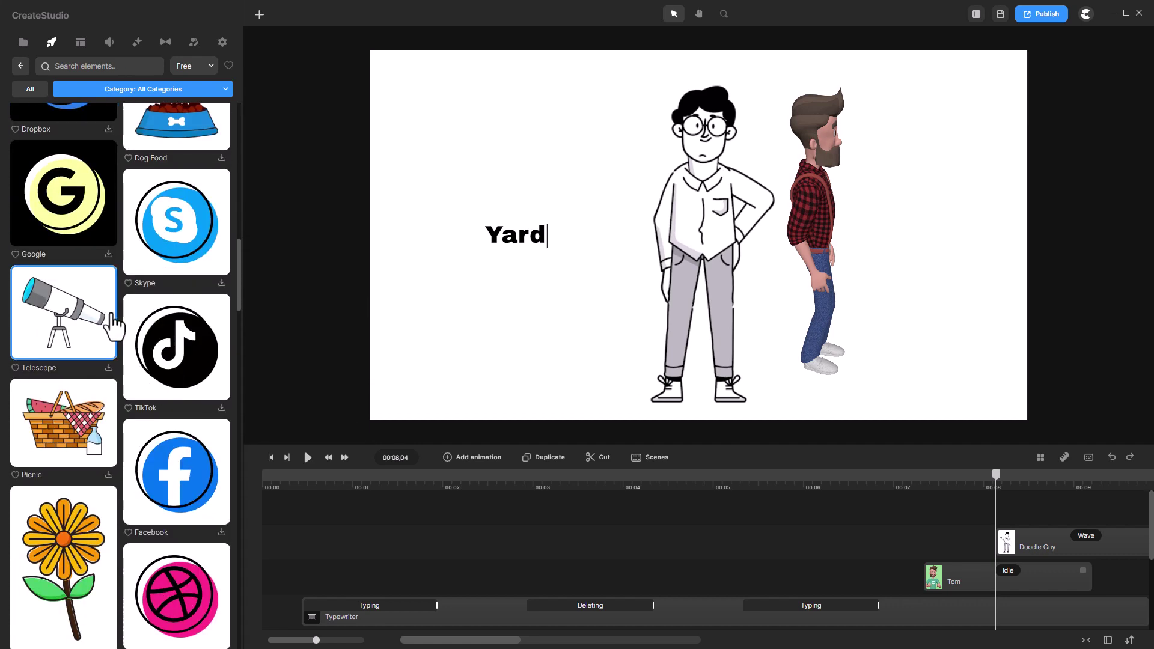
scroll(113, 325, "up", 15)
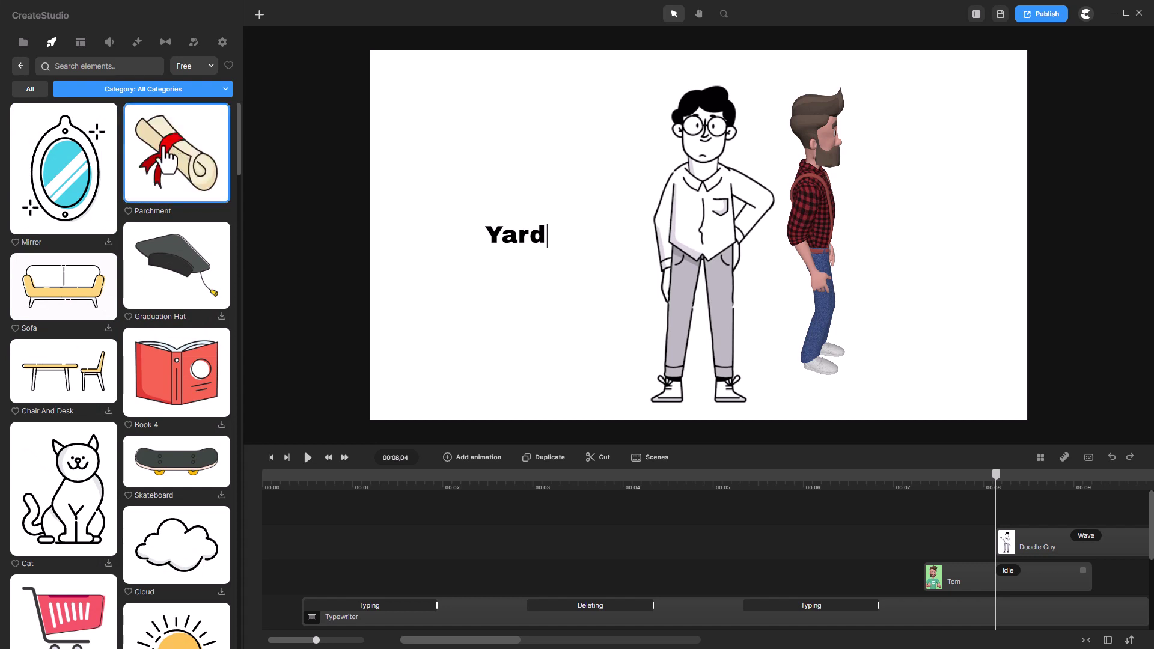
- Place a 43%-scaled Parchment in Doodle Guy's raised hand with a Doodle effect
left_click_drag(167, 159, 475, 144)
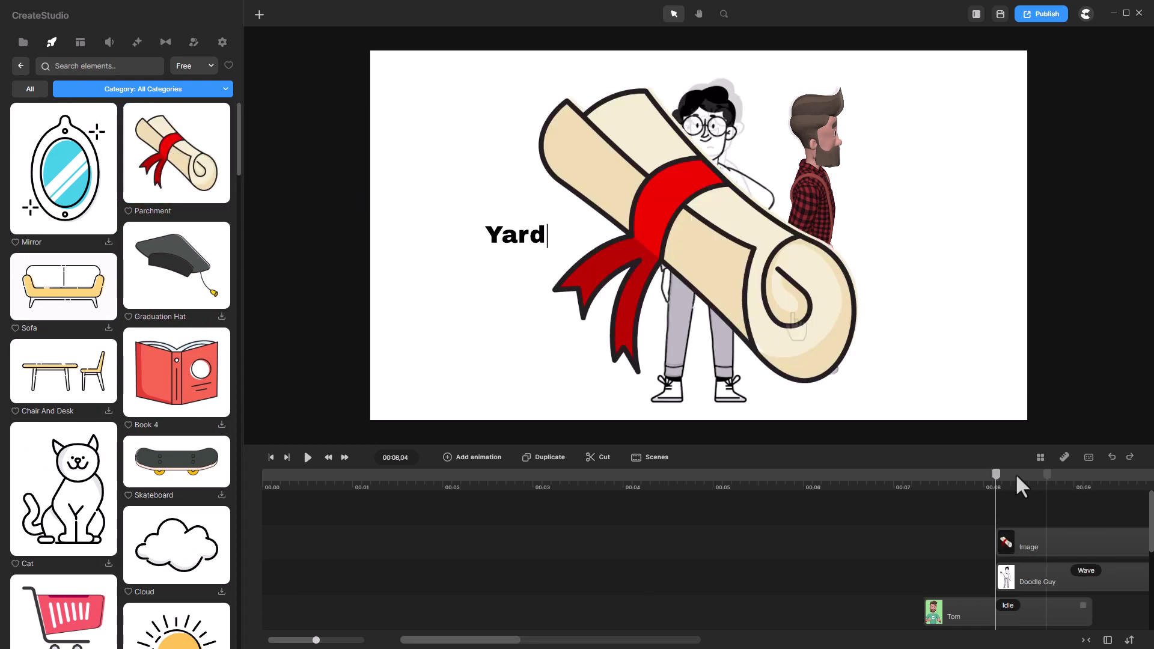
mouse_move(529, 78)
left_mouse_down()
mouse_move(661, 189)
mouse_move(589, 97)
left_mouse_up()
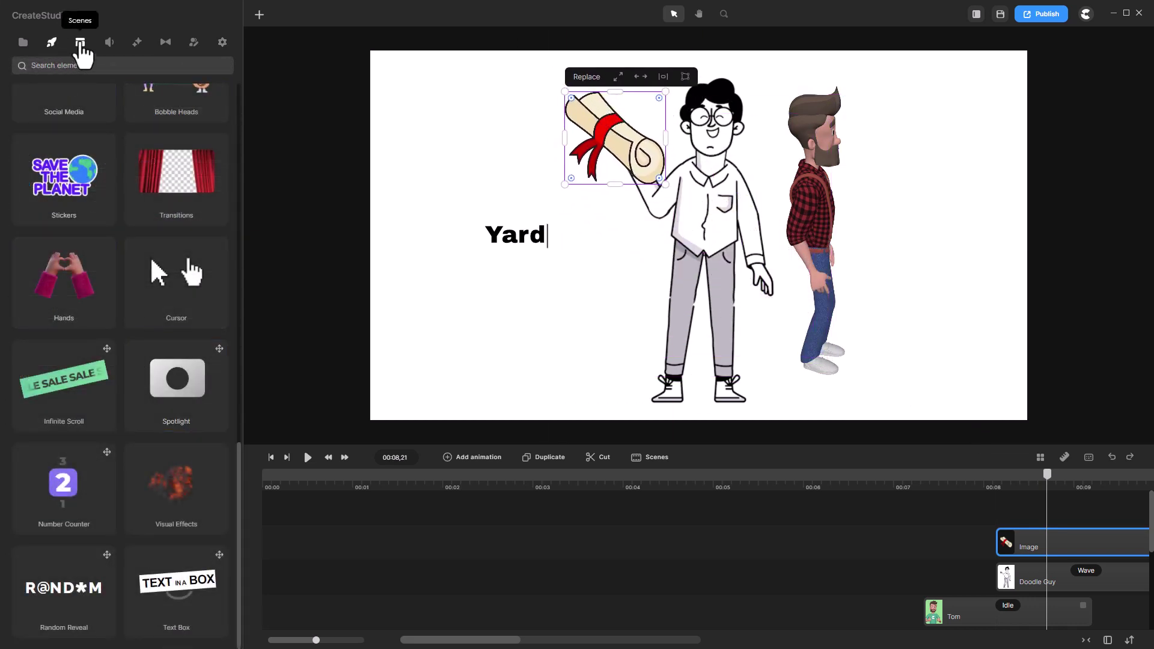
left_click(165, 41)
mouse_move(105, 214)
left_mouse_down()
mouse_move(194, 224)
mouse_move(614, 156)
left_mouse_up()
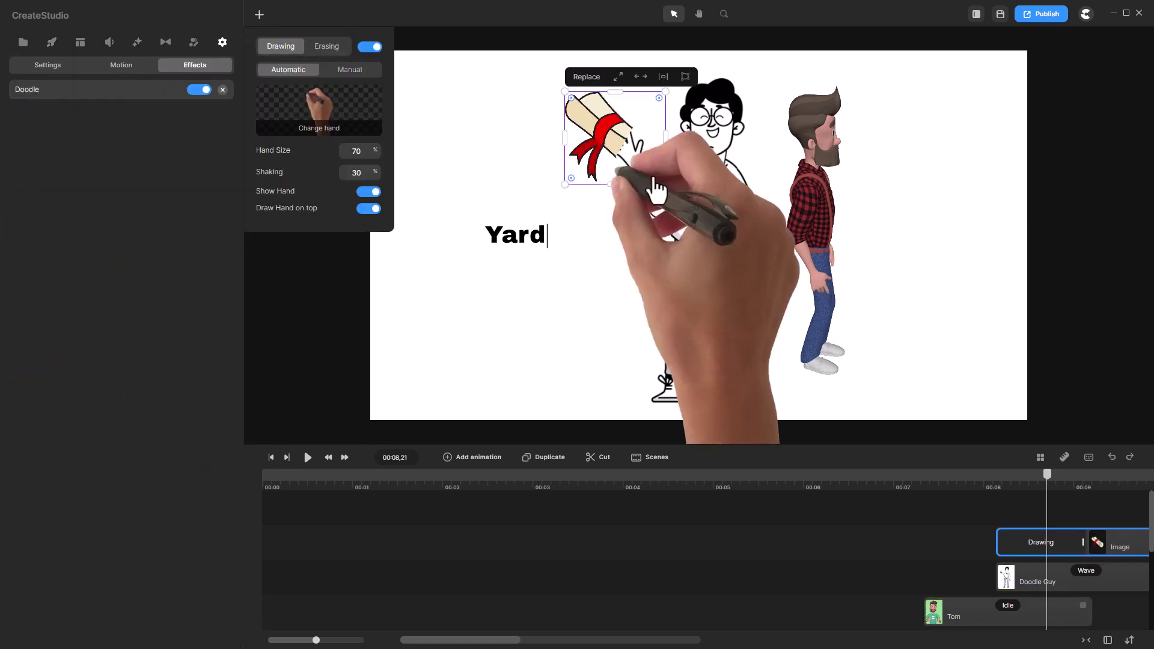
left_click(342, 69)
left_click(292, 71)
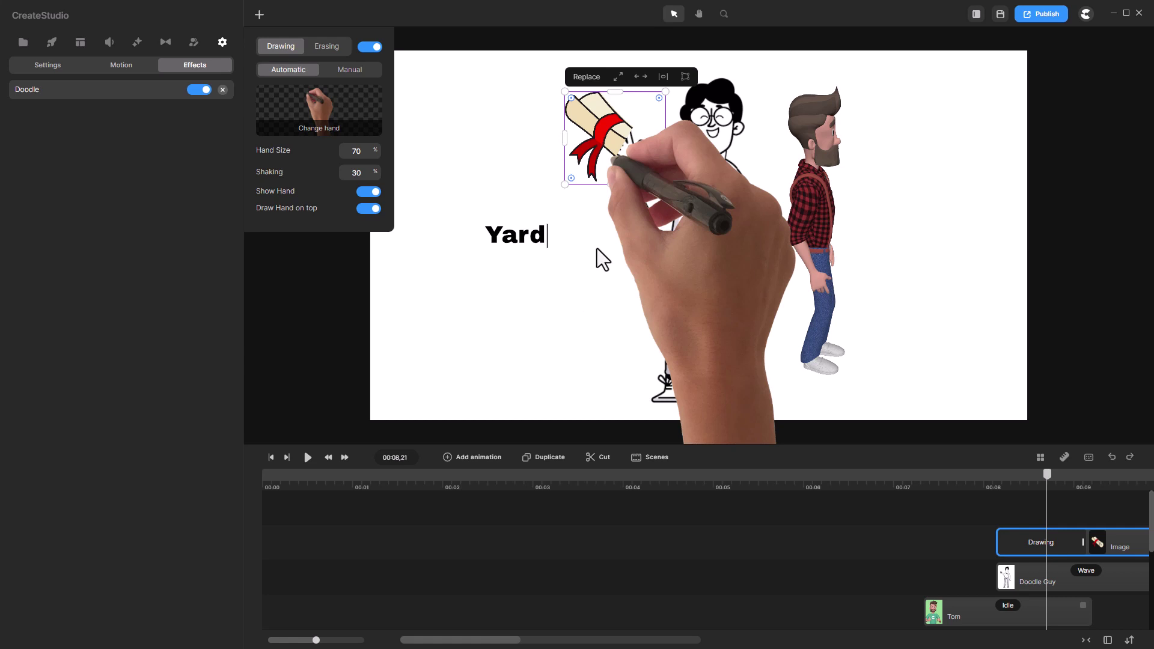
- Look through 3D Creator, Transitions, Effects and Music, then scroll the Scenes templates
left_click(194, 43)
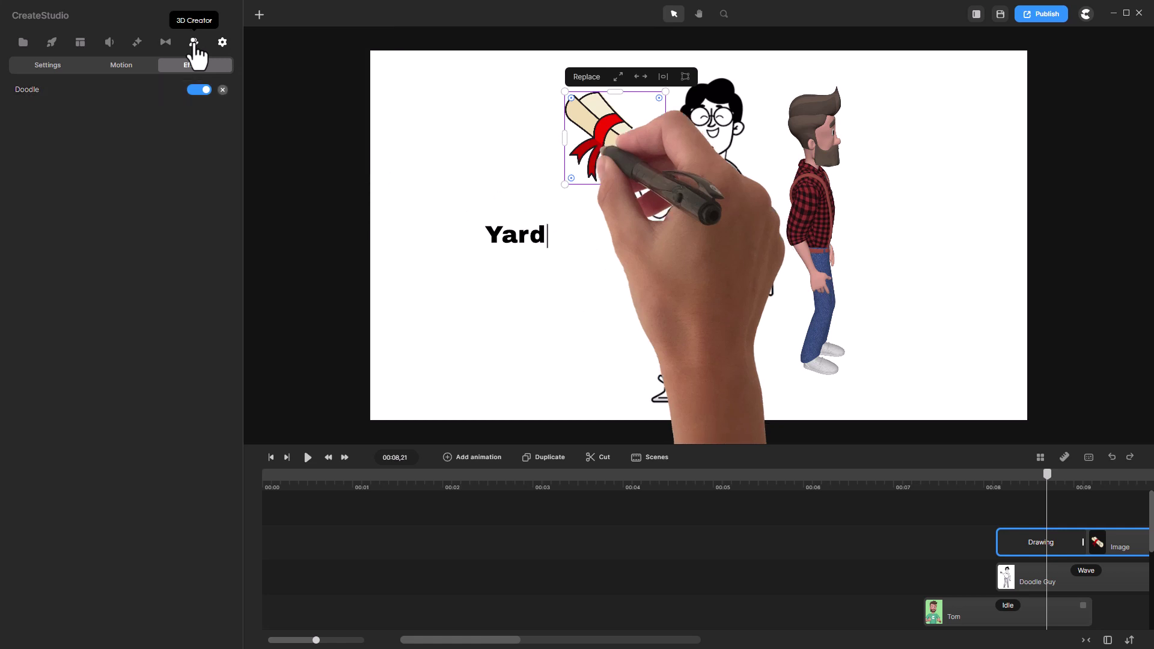
left_click(165, 43)
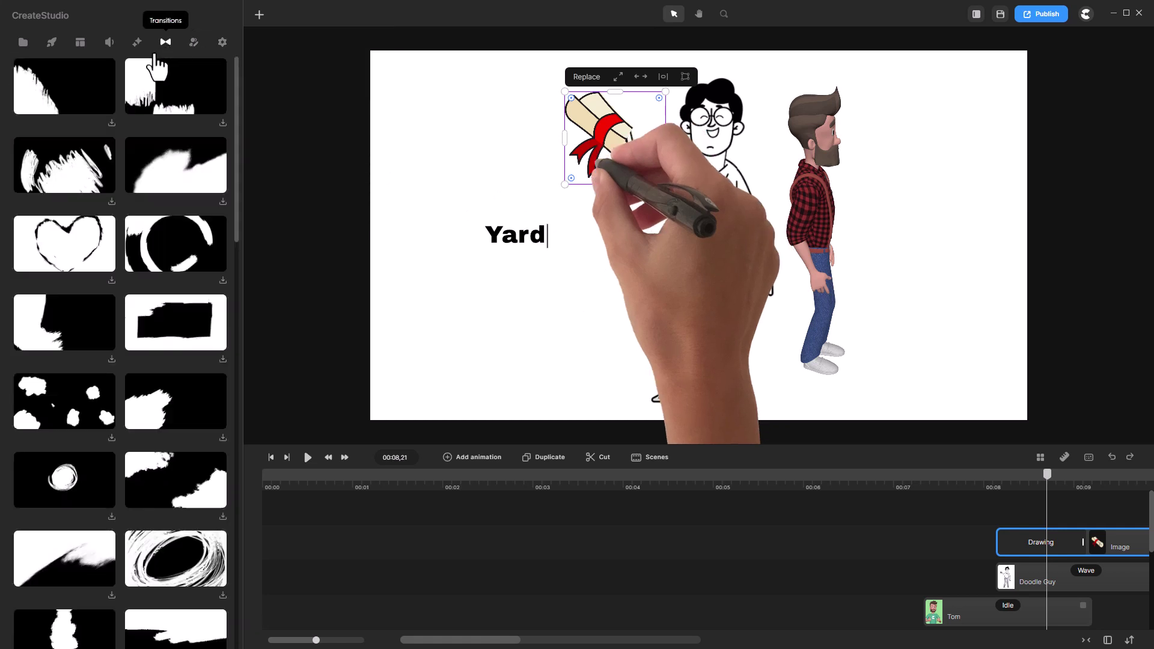
left_click(136, 45)
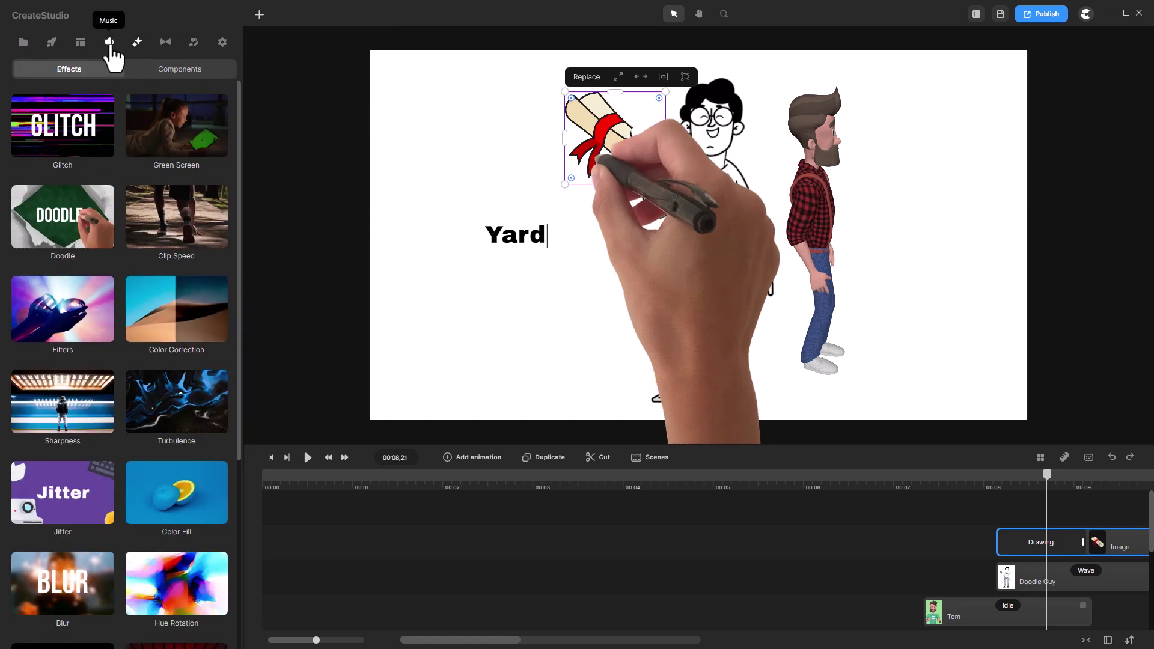
left_click(109, 43)
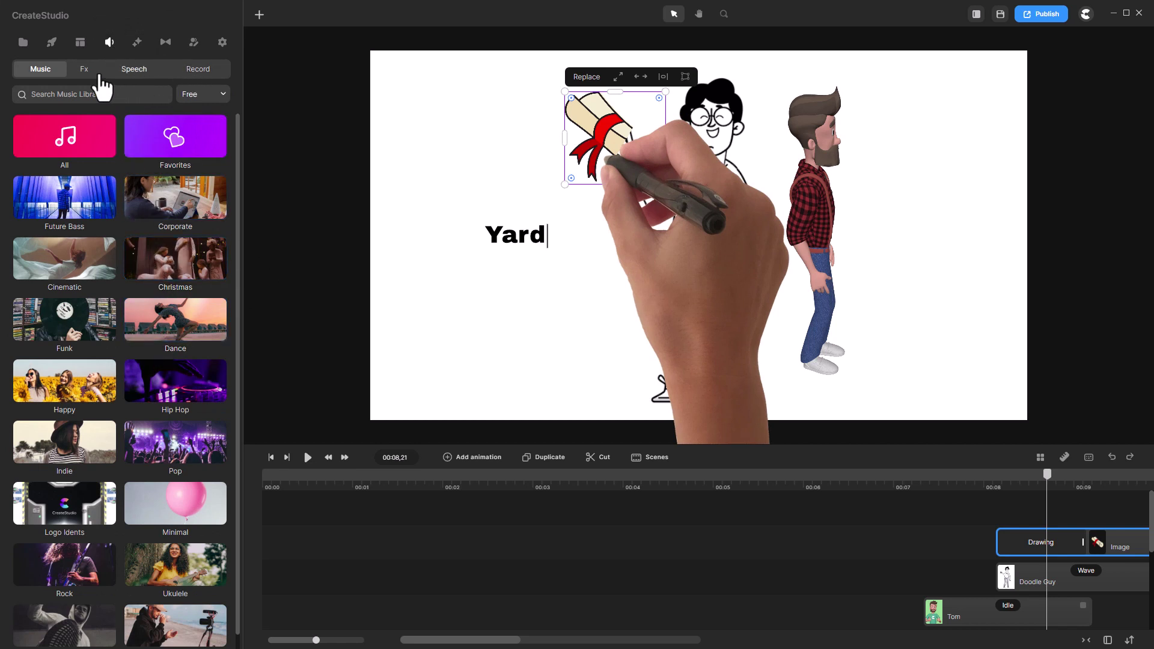
left_click(80, 42)
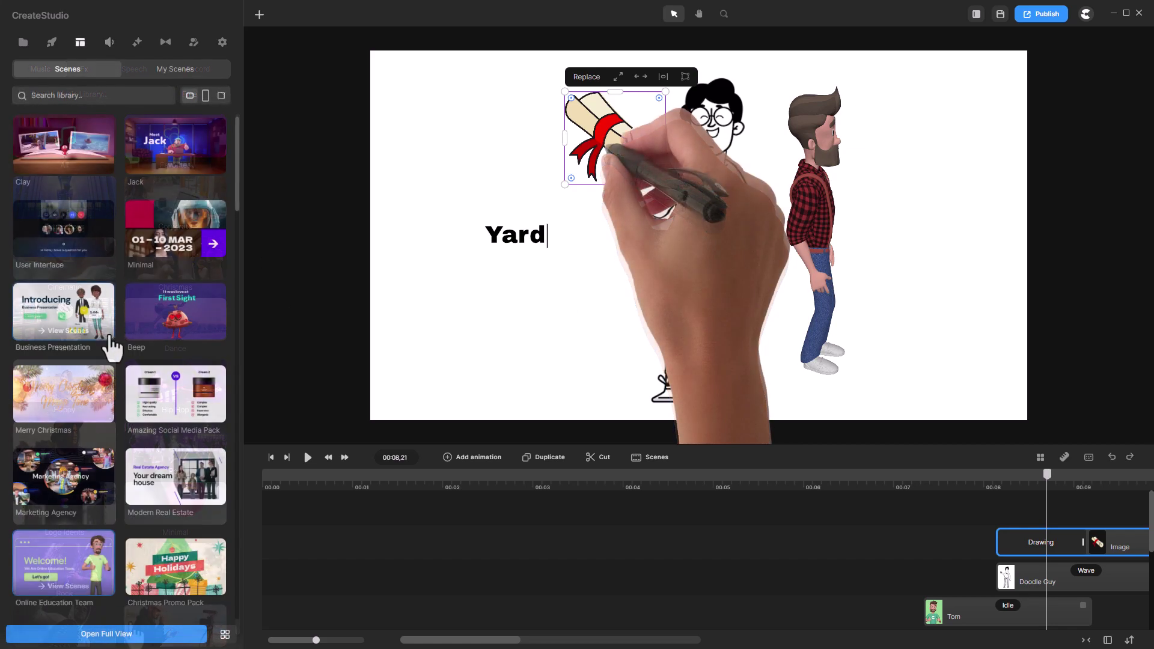
scroll(114, 345, "down", 5)
scroll(114, 346, "down", 10)
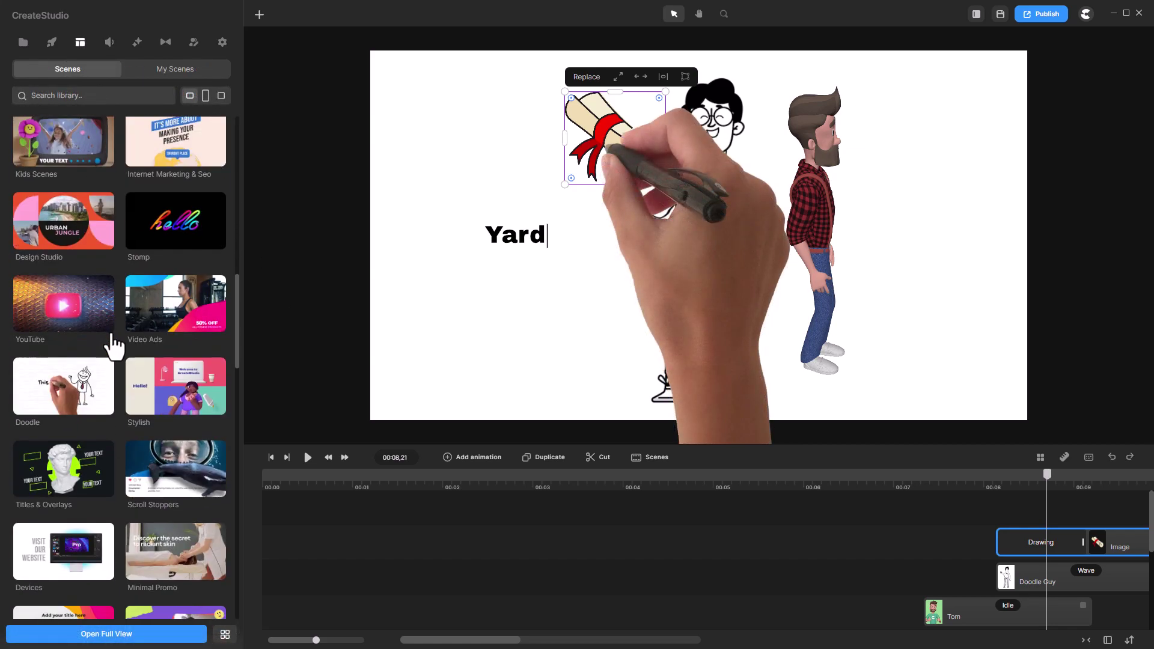
scroll(113, 346, "down", 4)
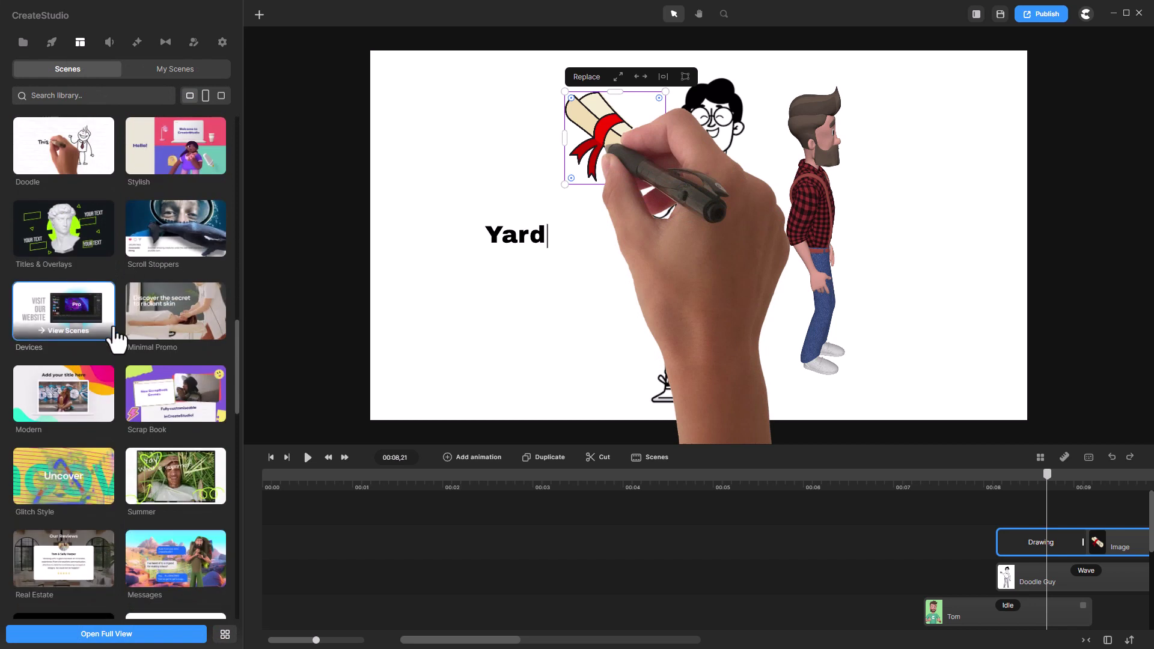